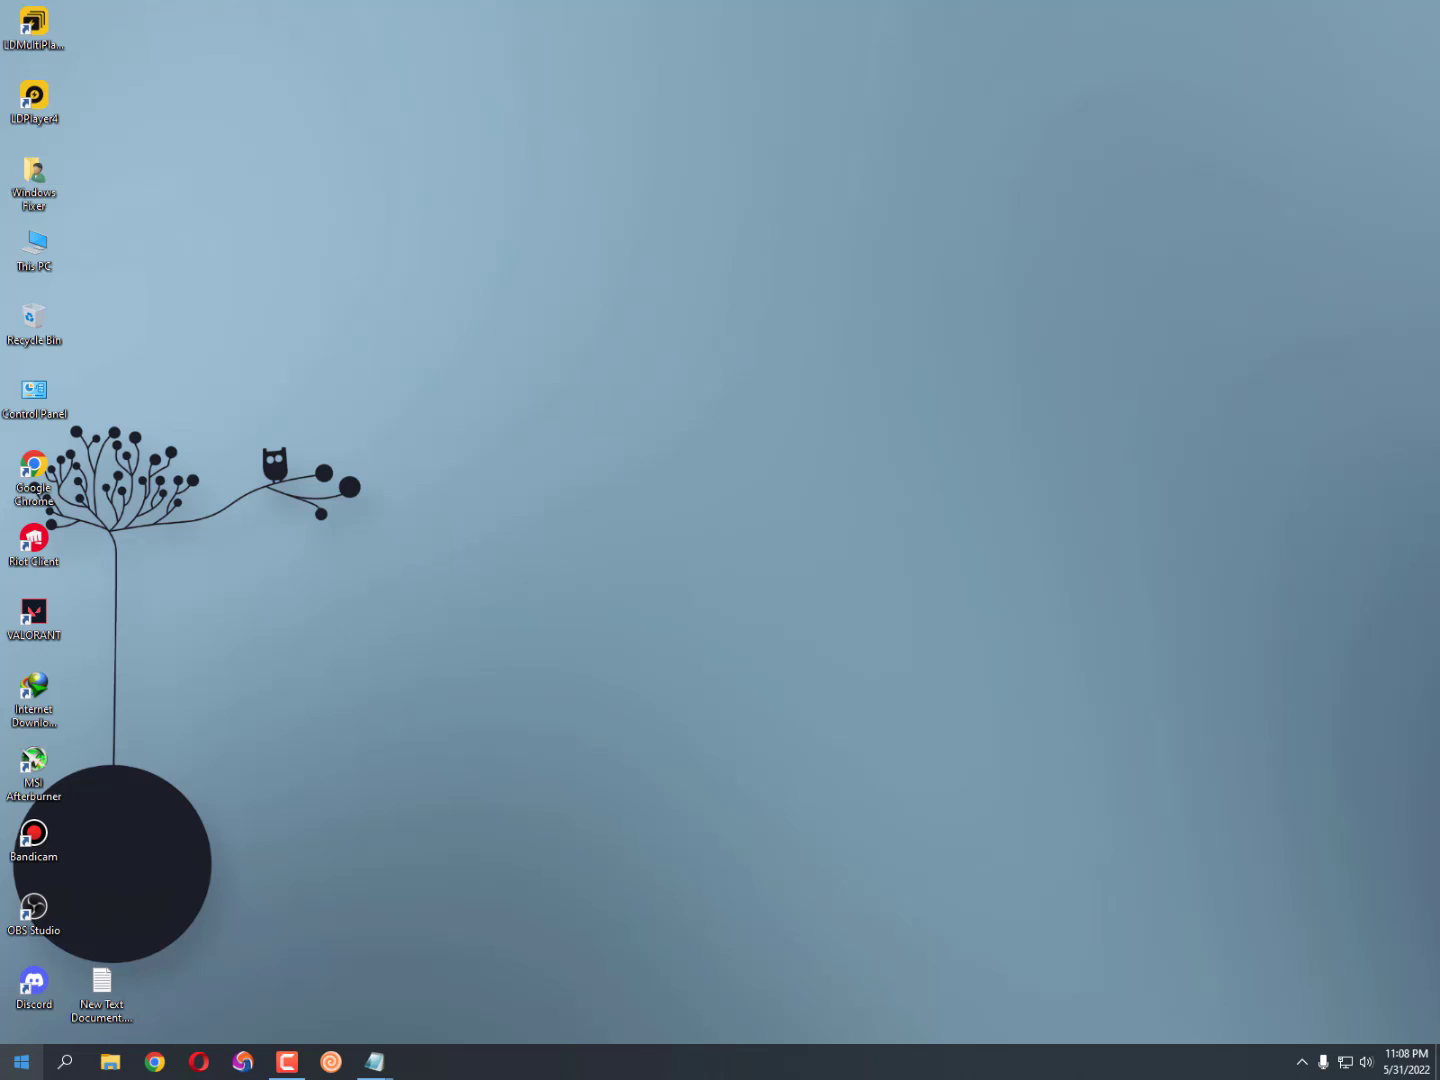
# - Open the advanced settings of Windows Defender Firewall and show its inbound rules
pyautogui.click(22, 1060)
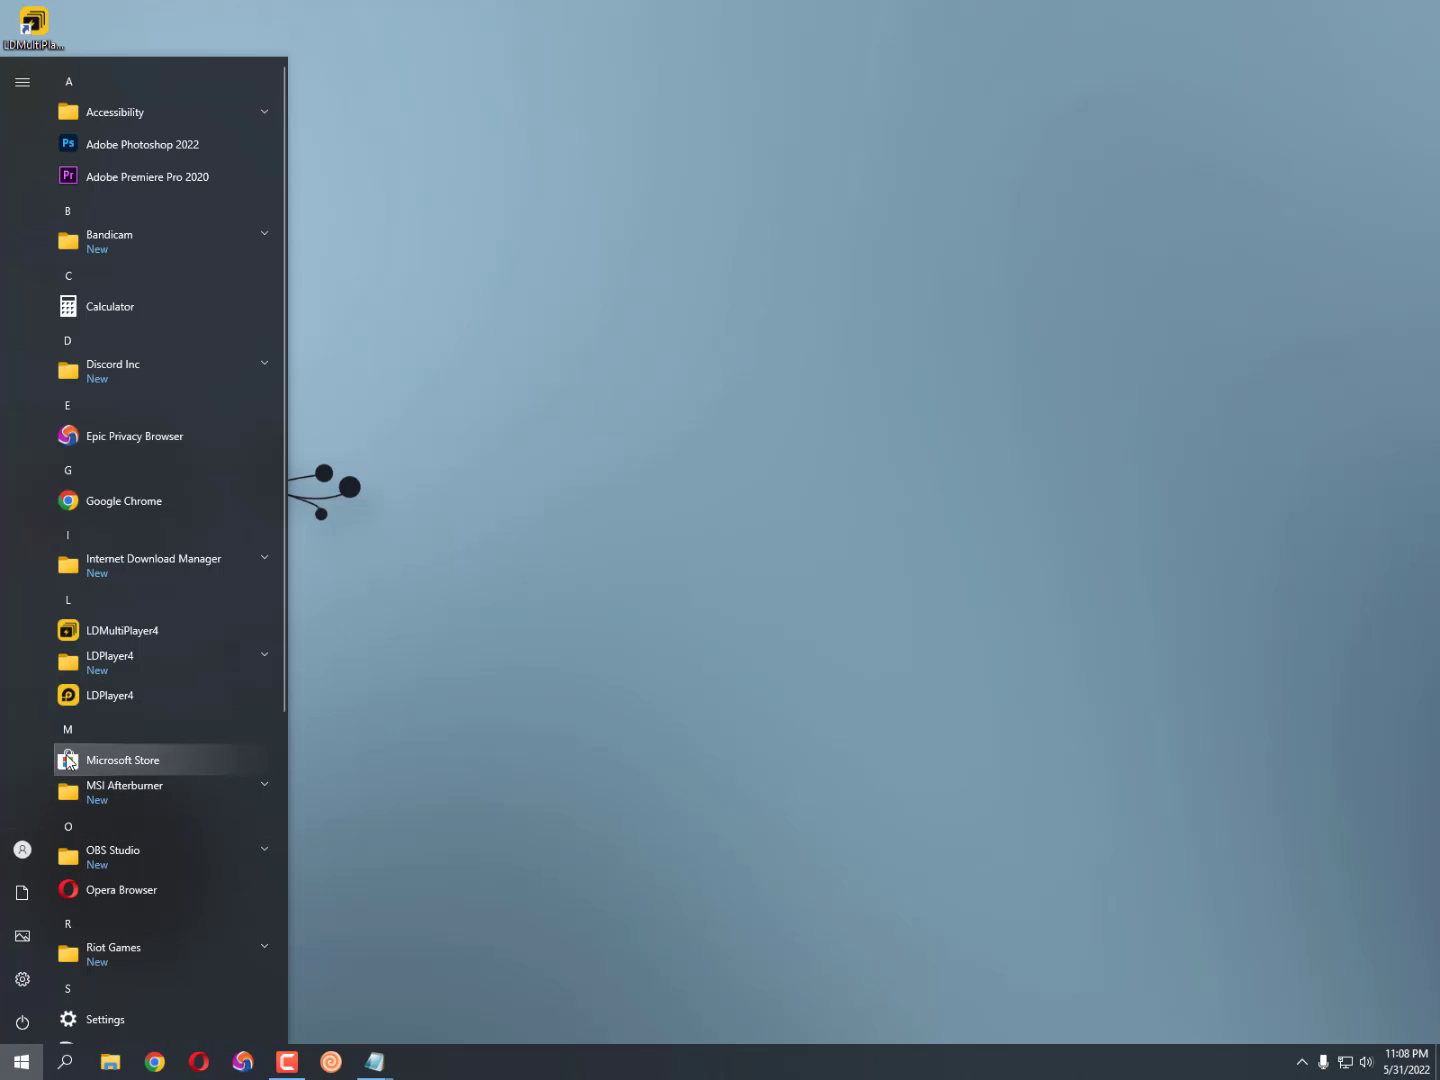
pyautogui.write('fire')
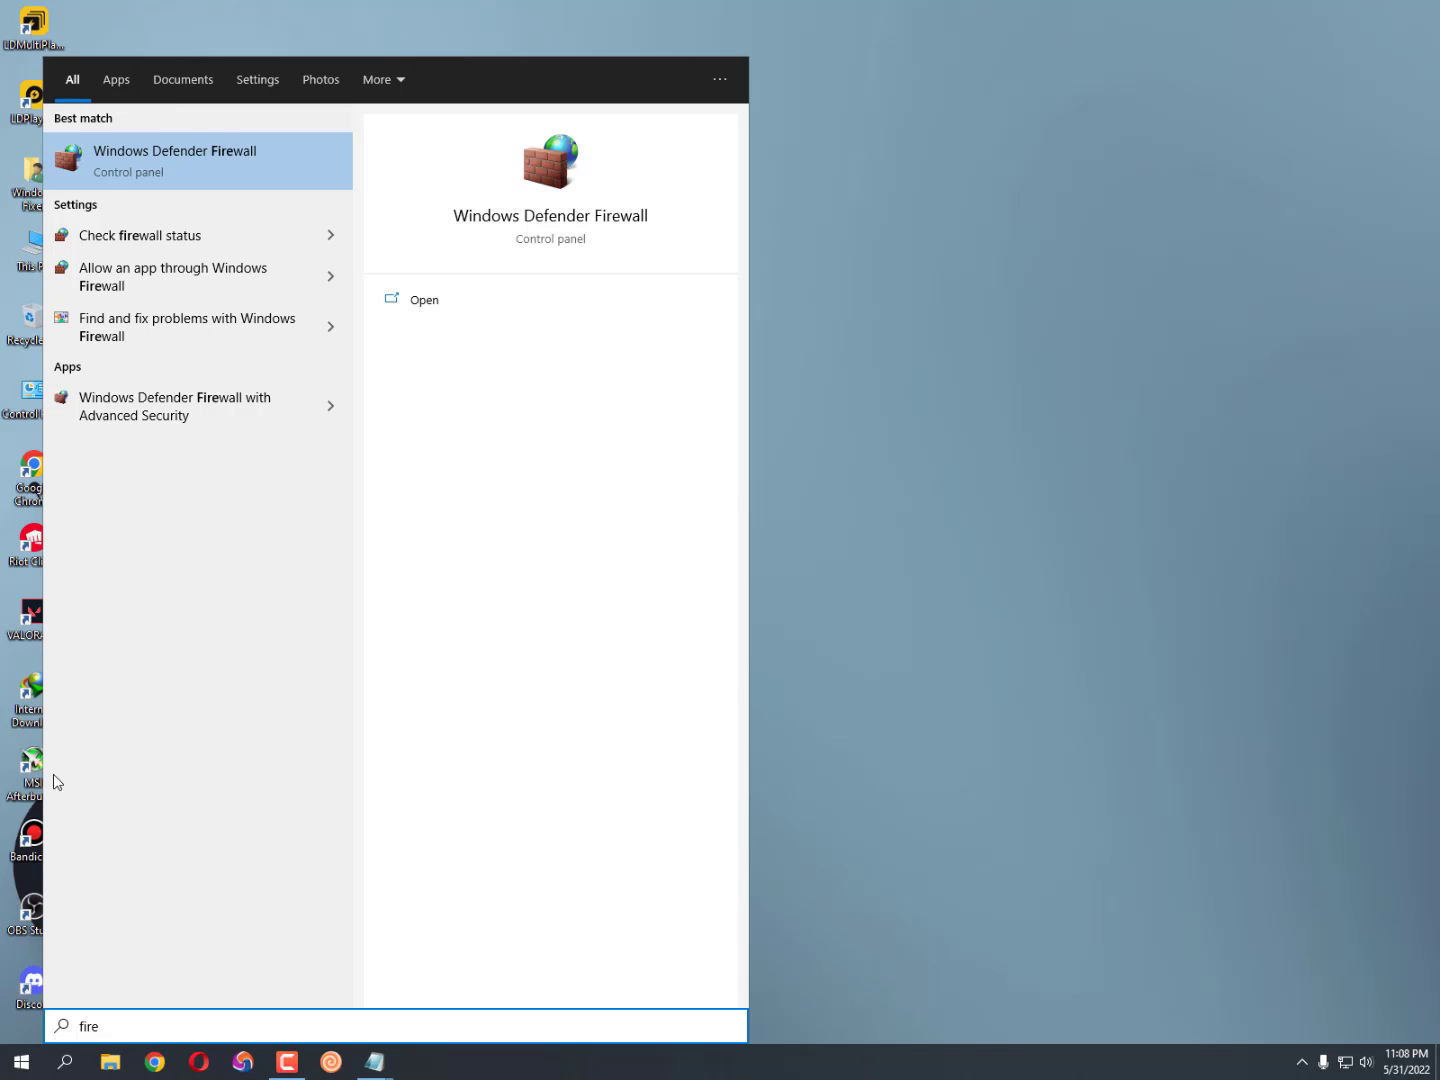
pyautogui.click(246, 188)
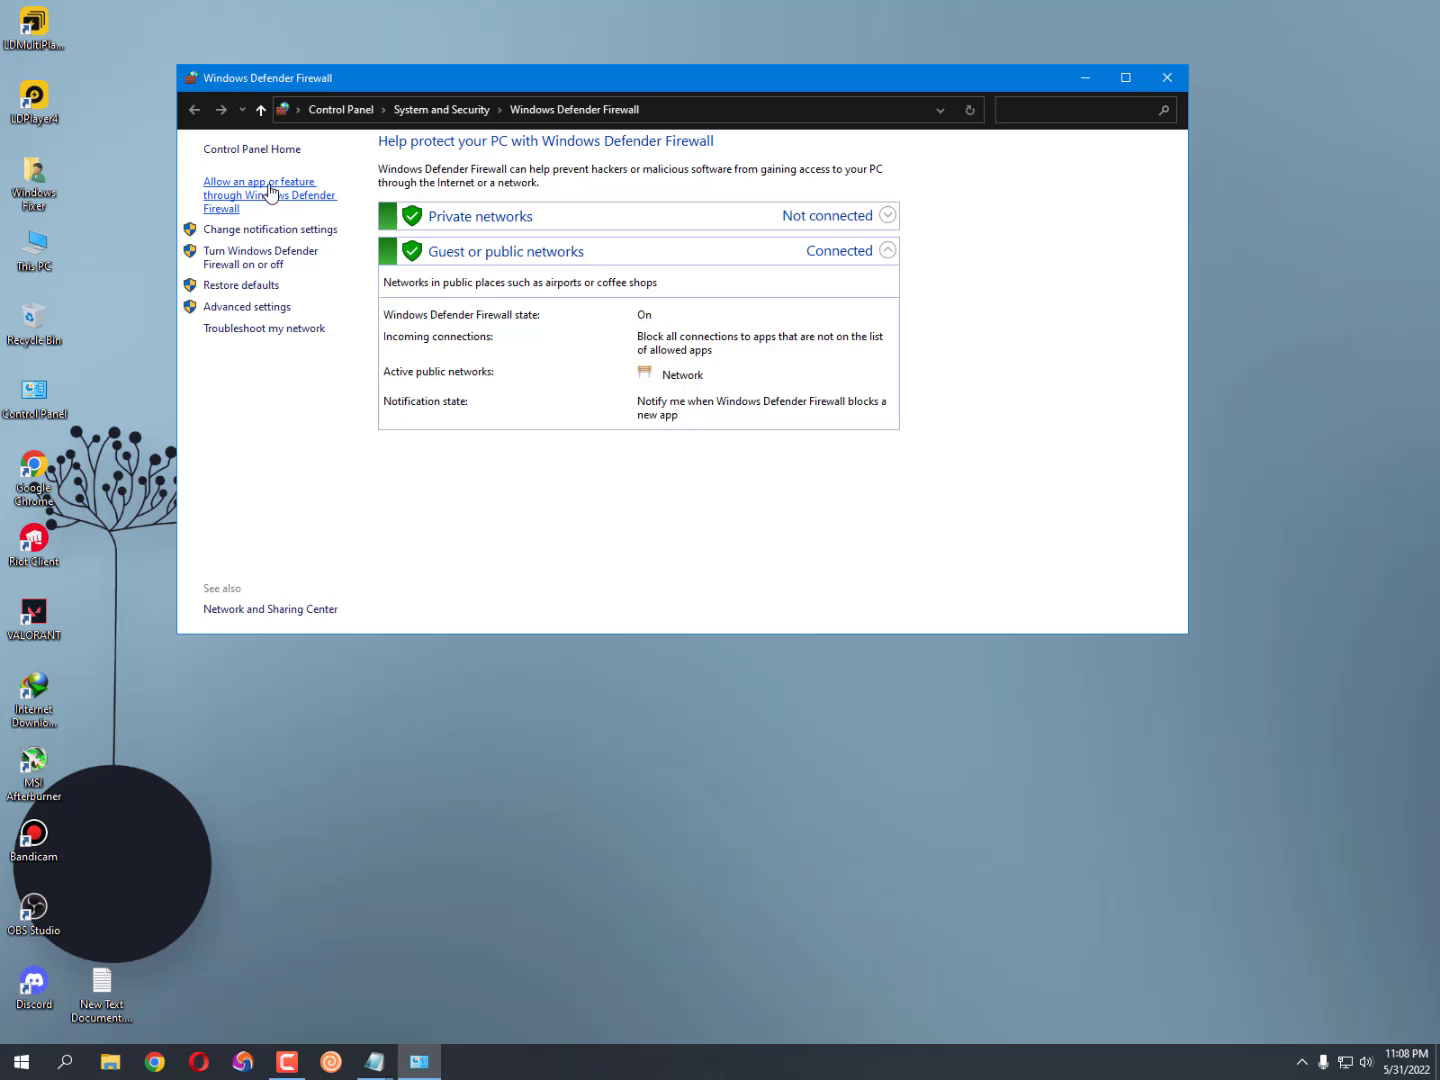
pyautogui.click(247, 309)
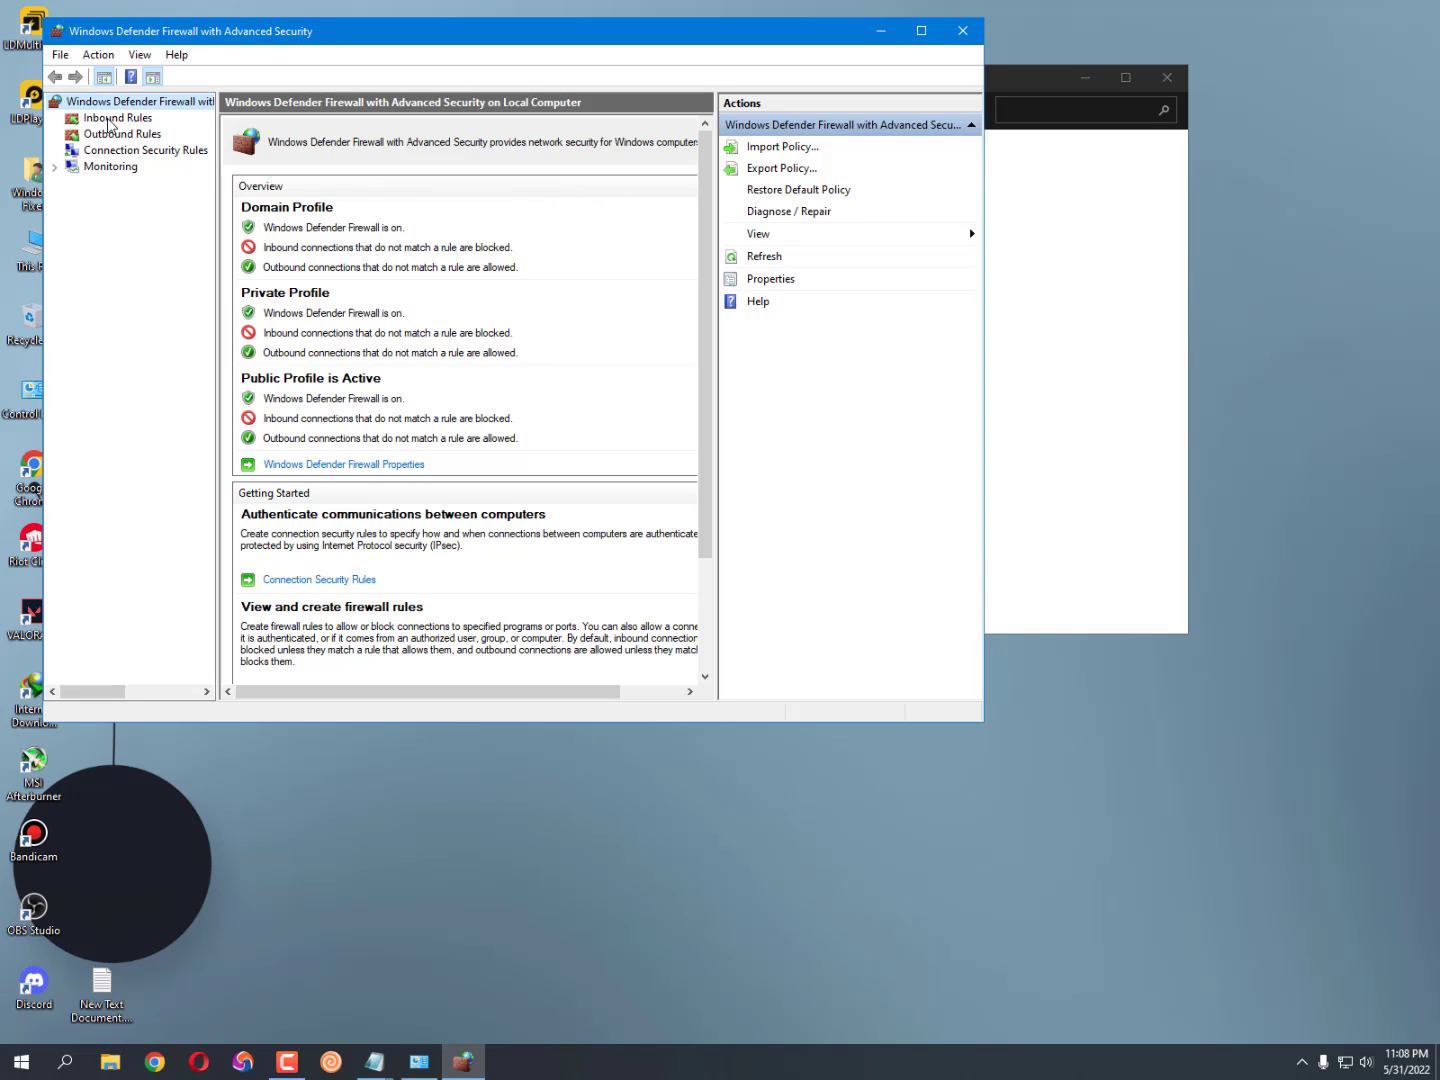
pyautogui.click(109, 119)
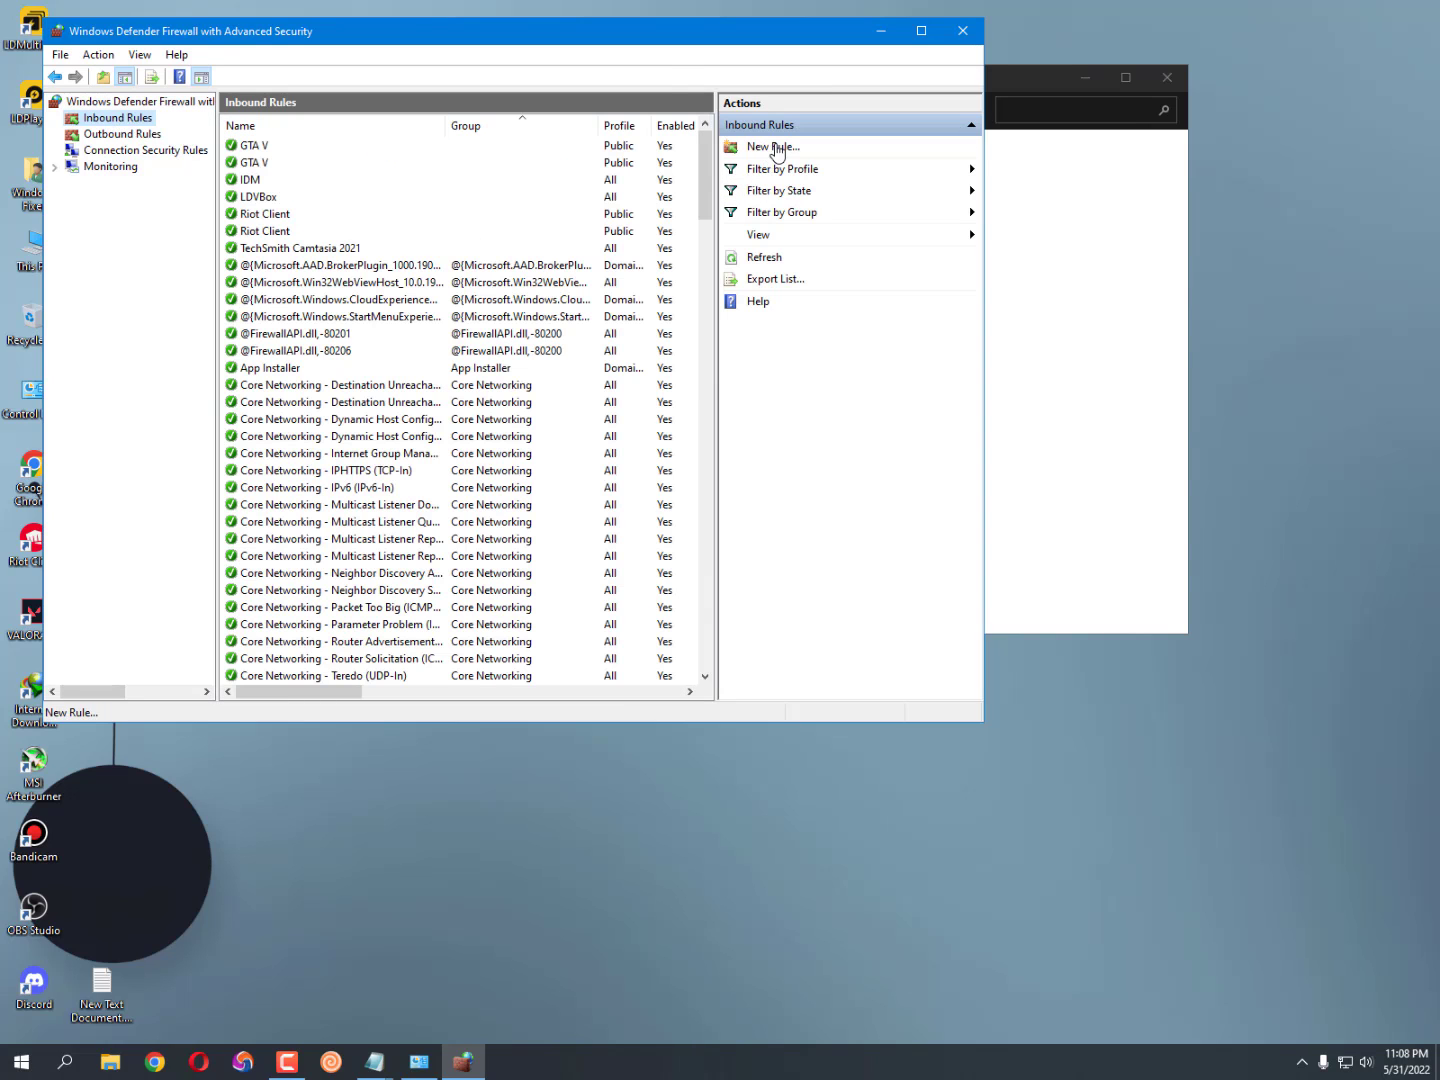
# - Start a new inbound rule of the Port type
pyautogui.click(772, 147)
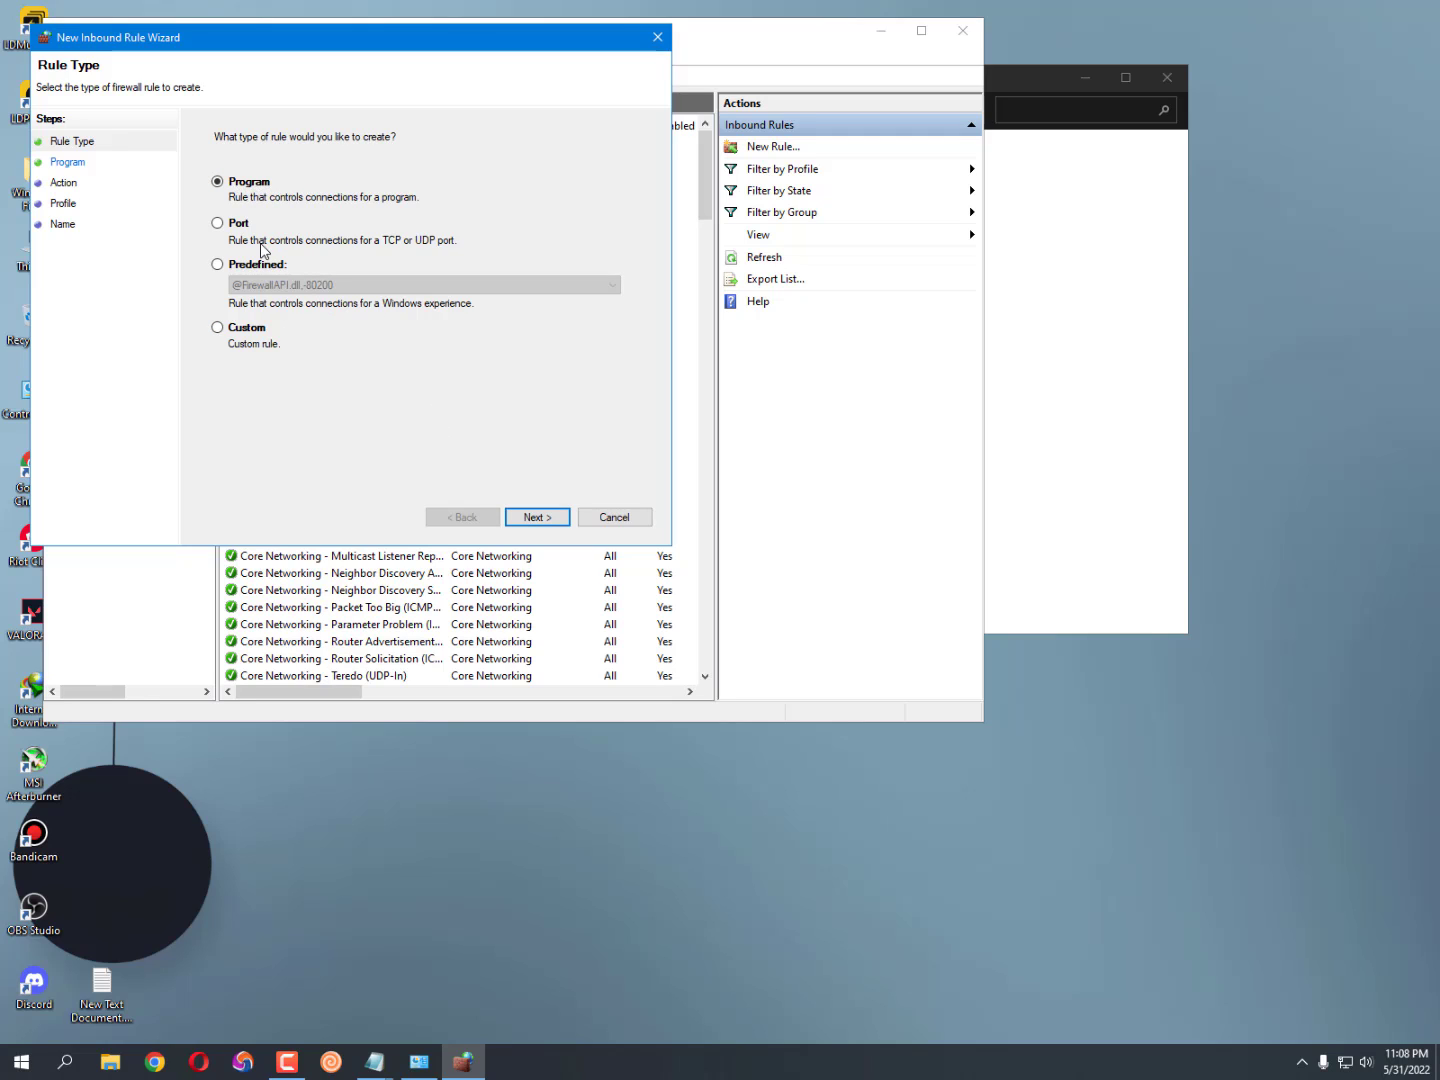
pyautogui.click(221, 227)
pyautogui.click(538, 516)
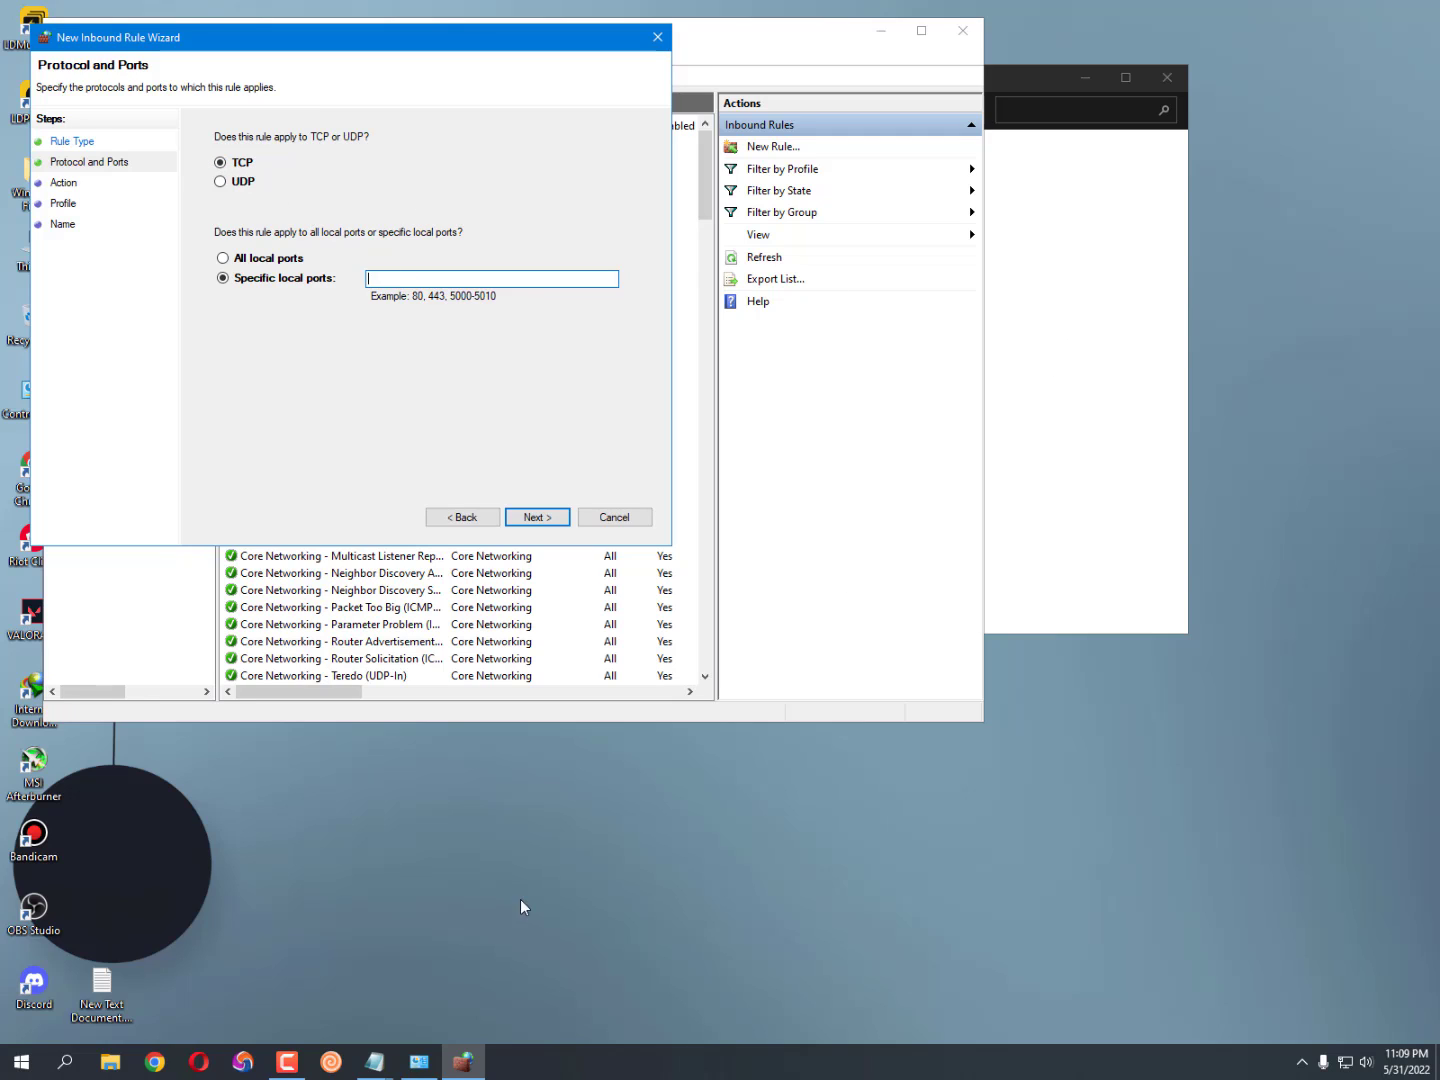
# - Copy the TCP port list 2099,5222-5223,8088,8393-8400 from the Notepad document into the rule's specific local ports, keeping TCP as the protocol
pyautogui.click(375, 1062)
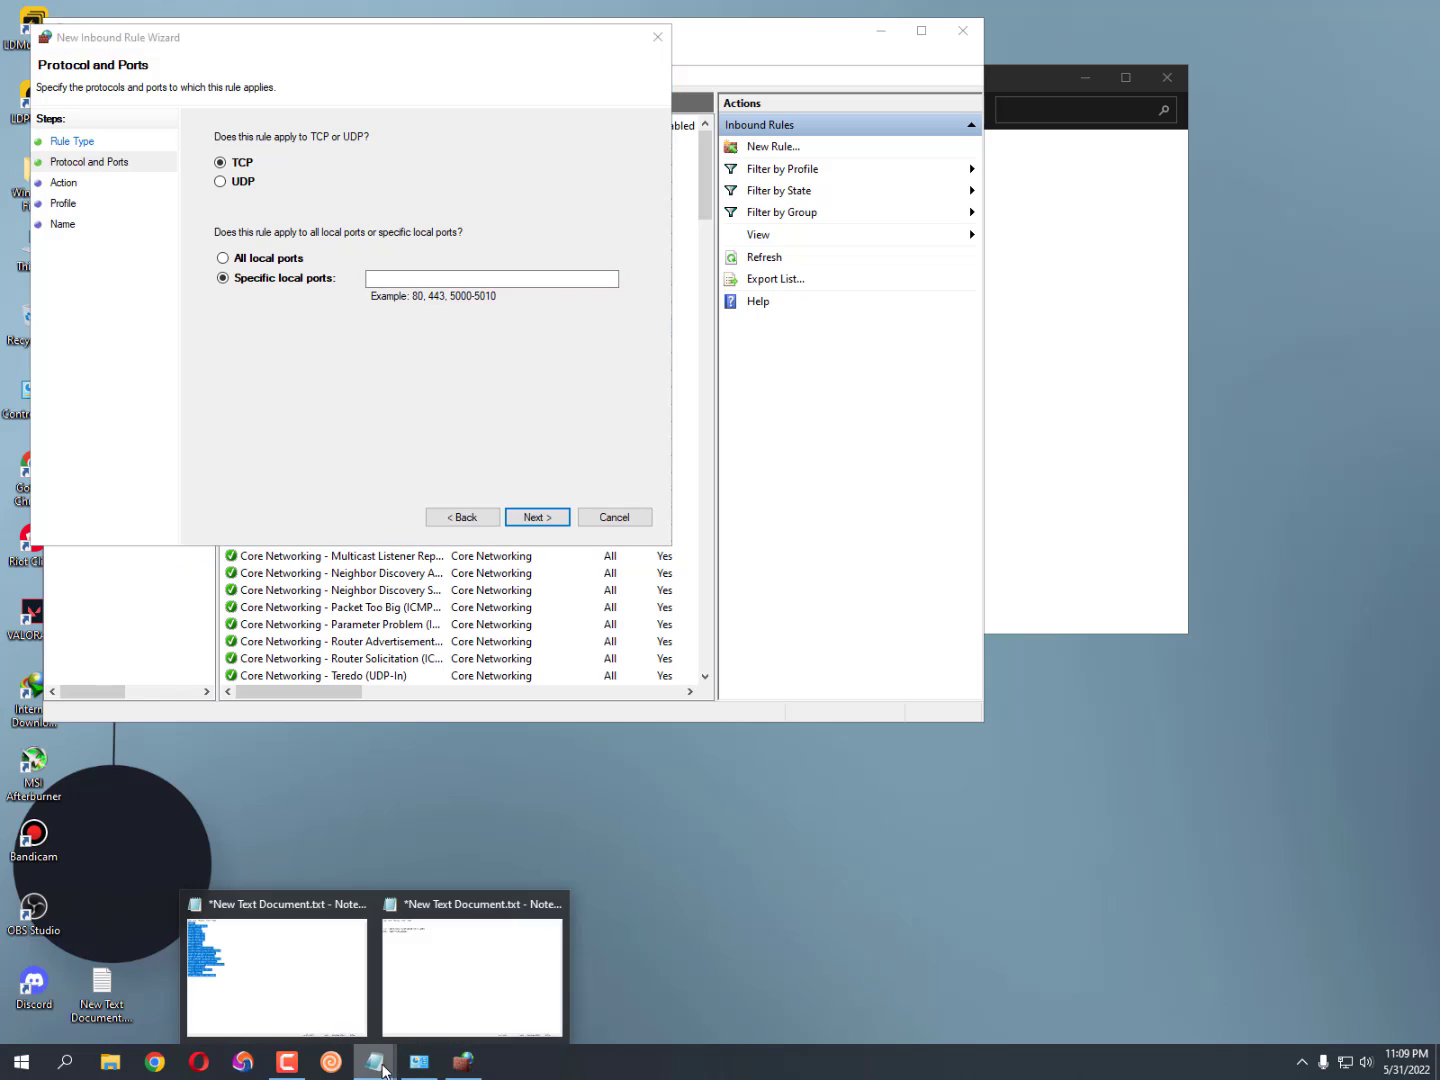
pyautogui.click(418, 1000)
pyautogui.moveTo(470, 235); pyautogui.dragTo(247, 232)
pyautogui.rightClick(294, 232)
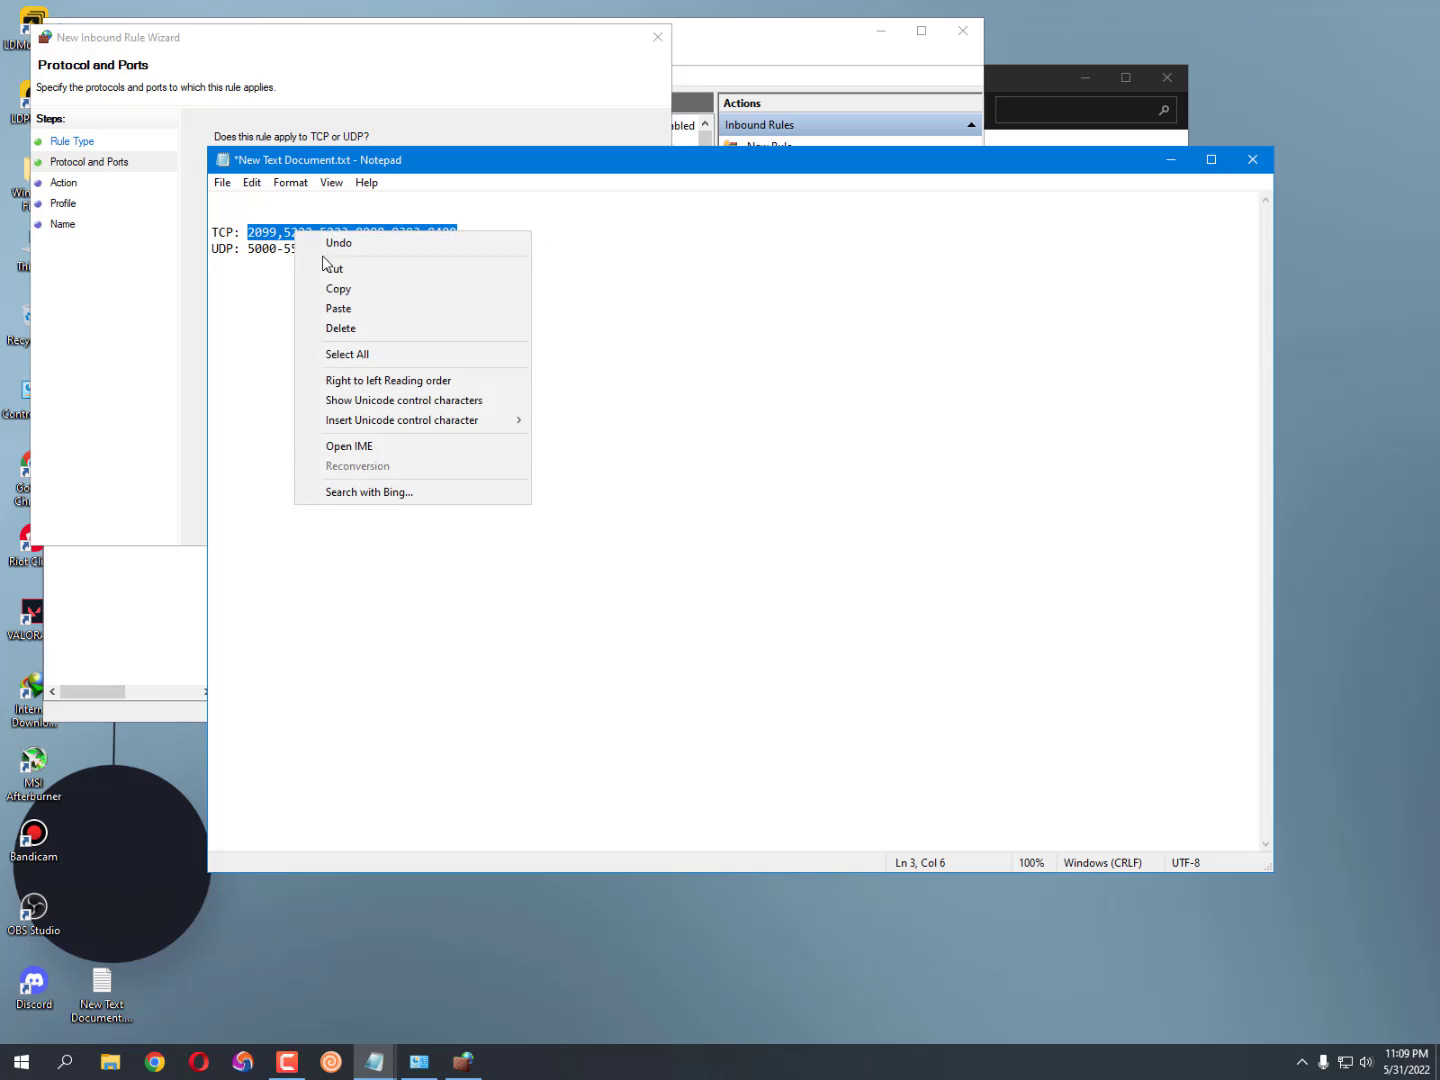
pyautogui.click(357, 287)
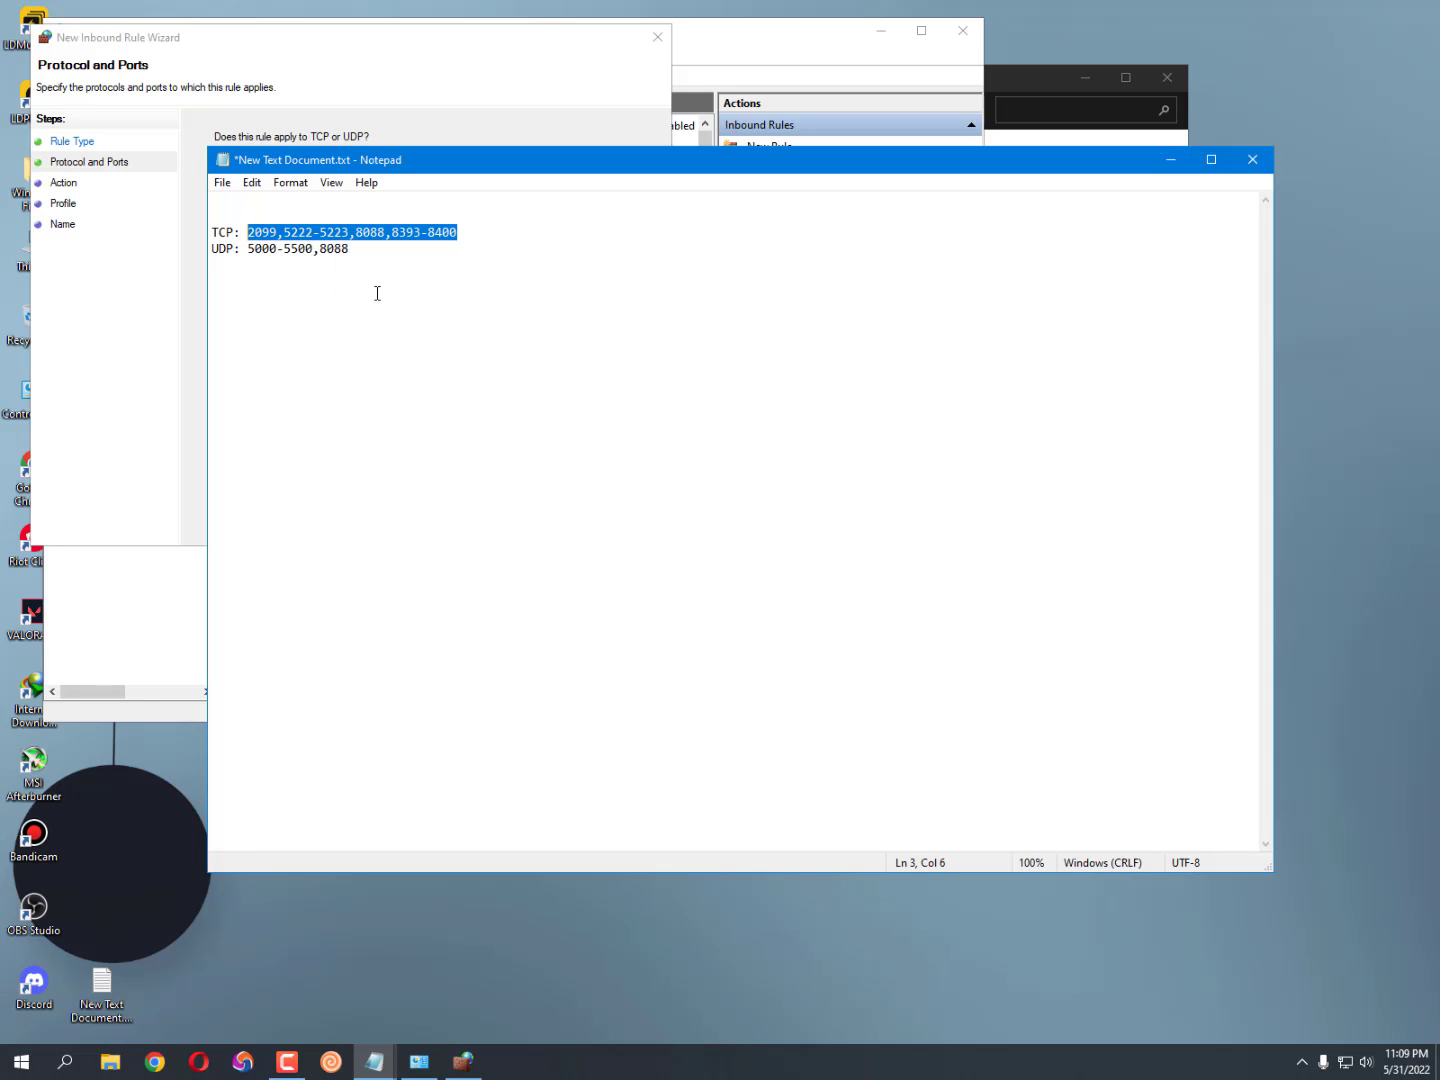
pyautogui.click(237, 101)
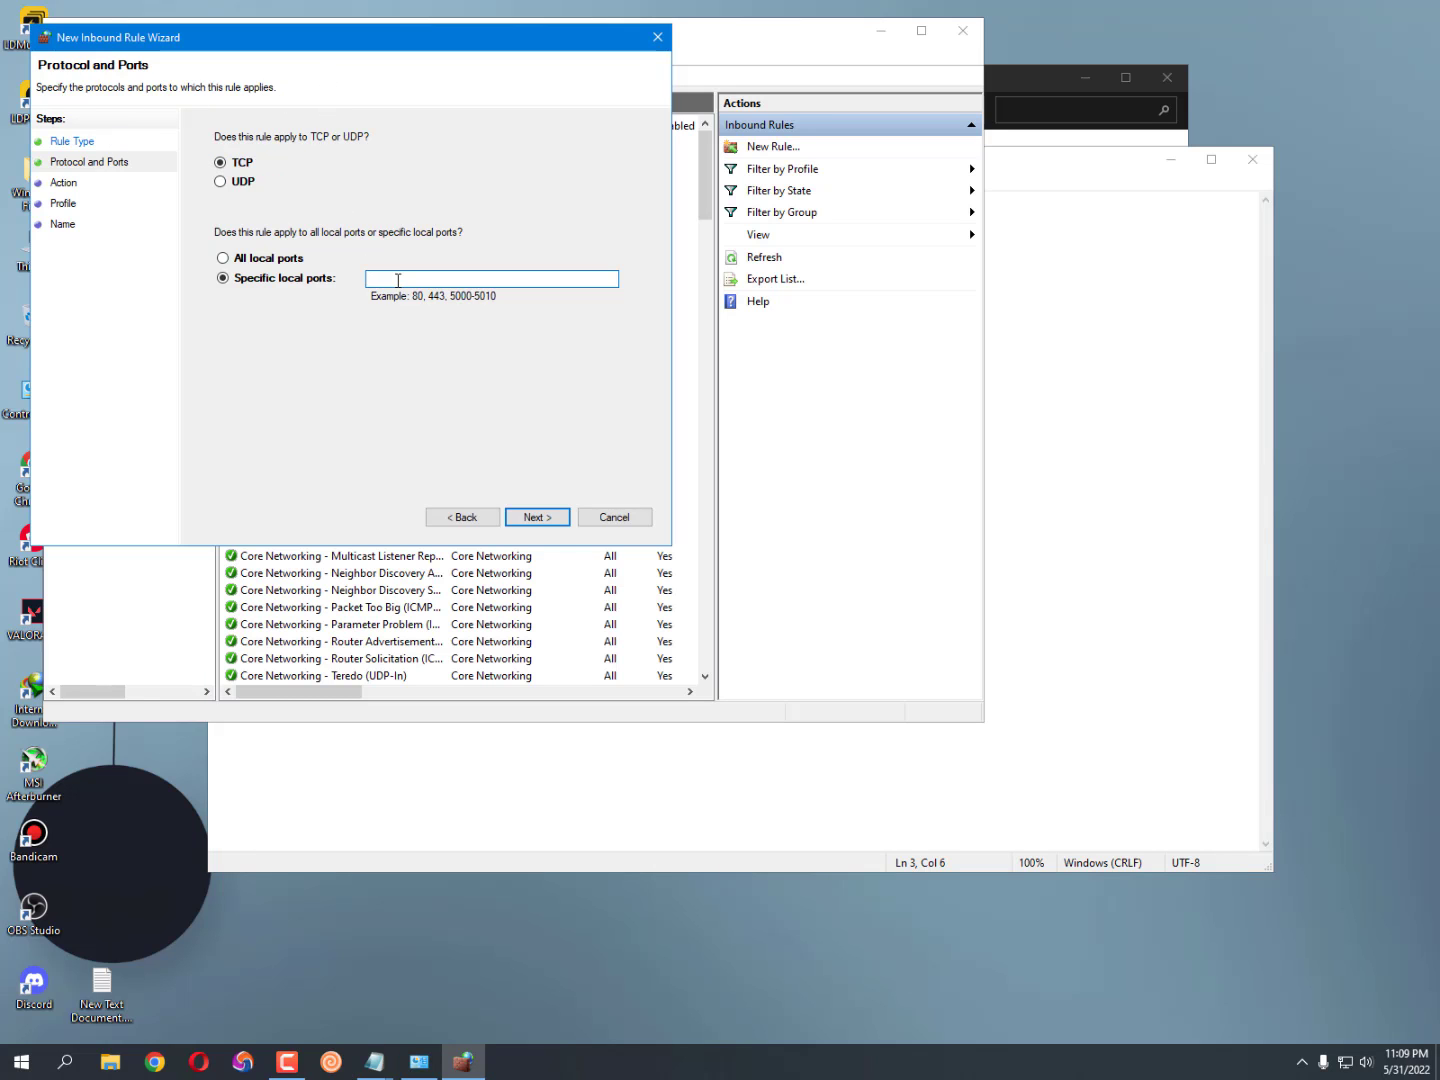
pyautogui.hotkey('ctrl', 'v')
pyautogui.click(536, 517)
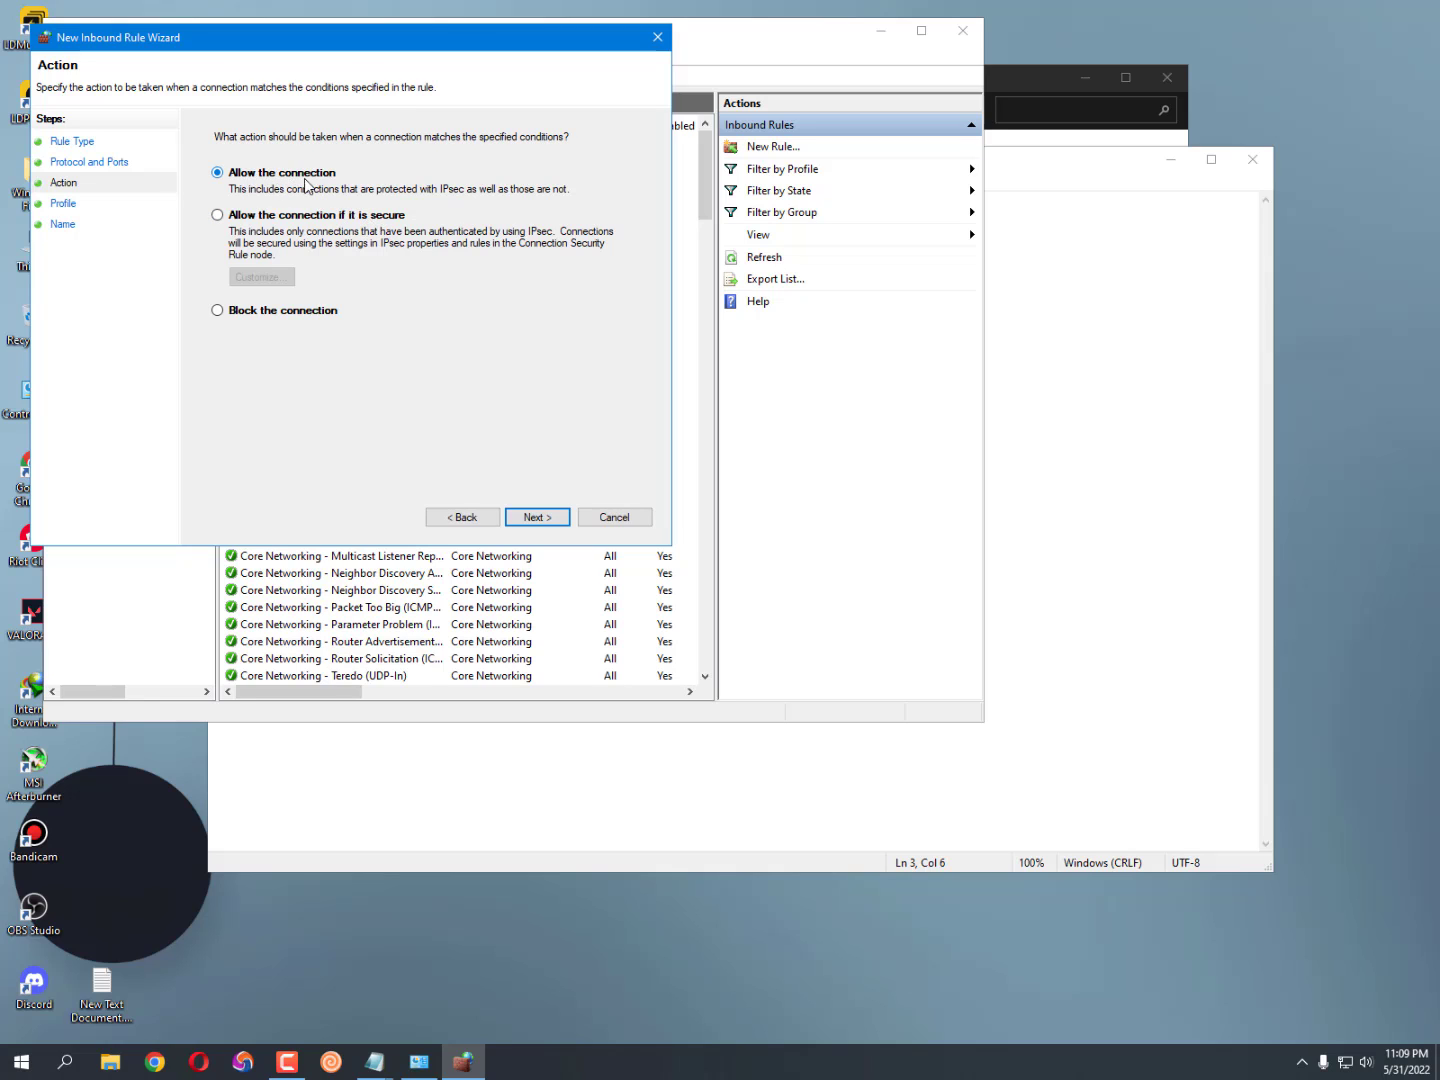
# - Allow the connection for the domain, private and public profiles, and finish the rule with the name "TCP for Valorant"
pyautogui.click(536, 517)
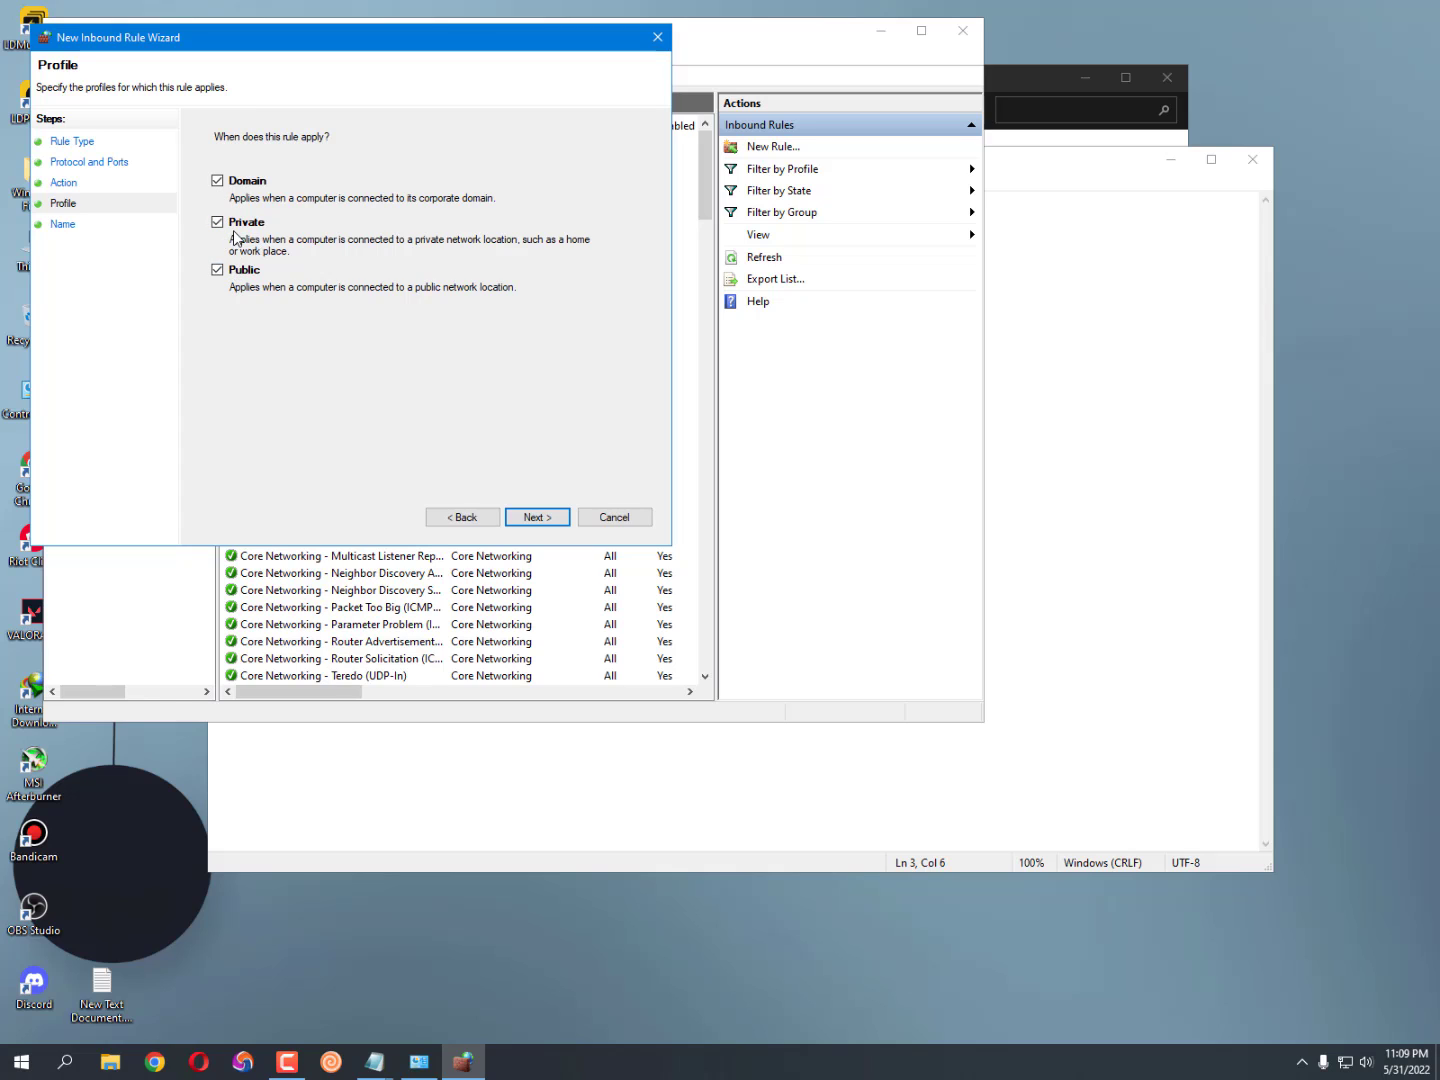
pyautogui.click(536, 516)
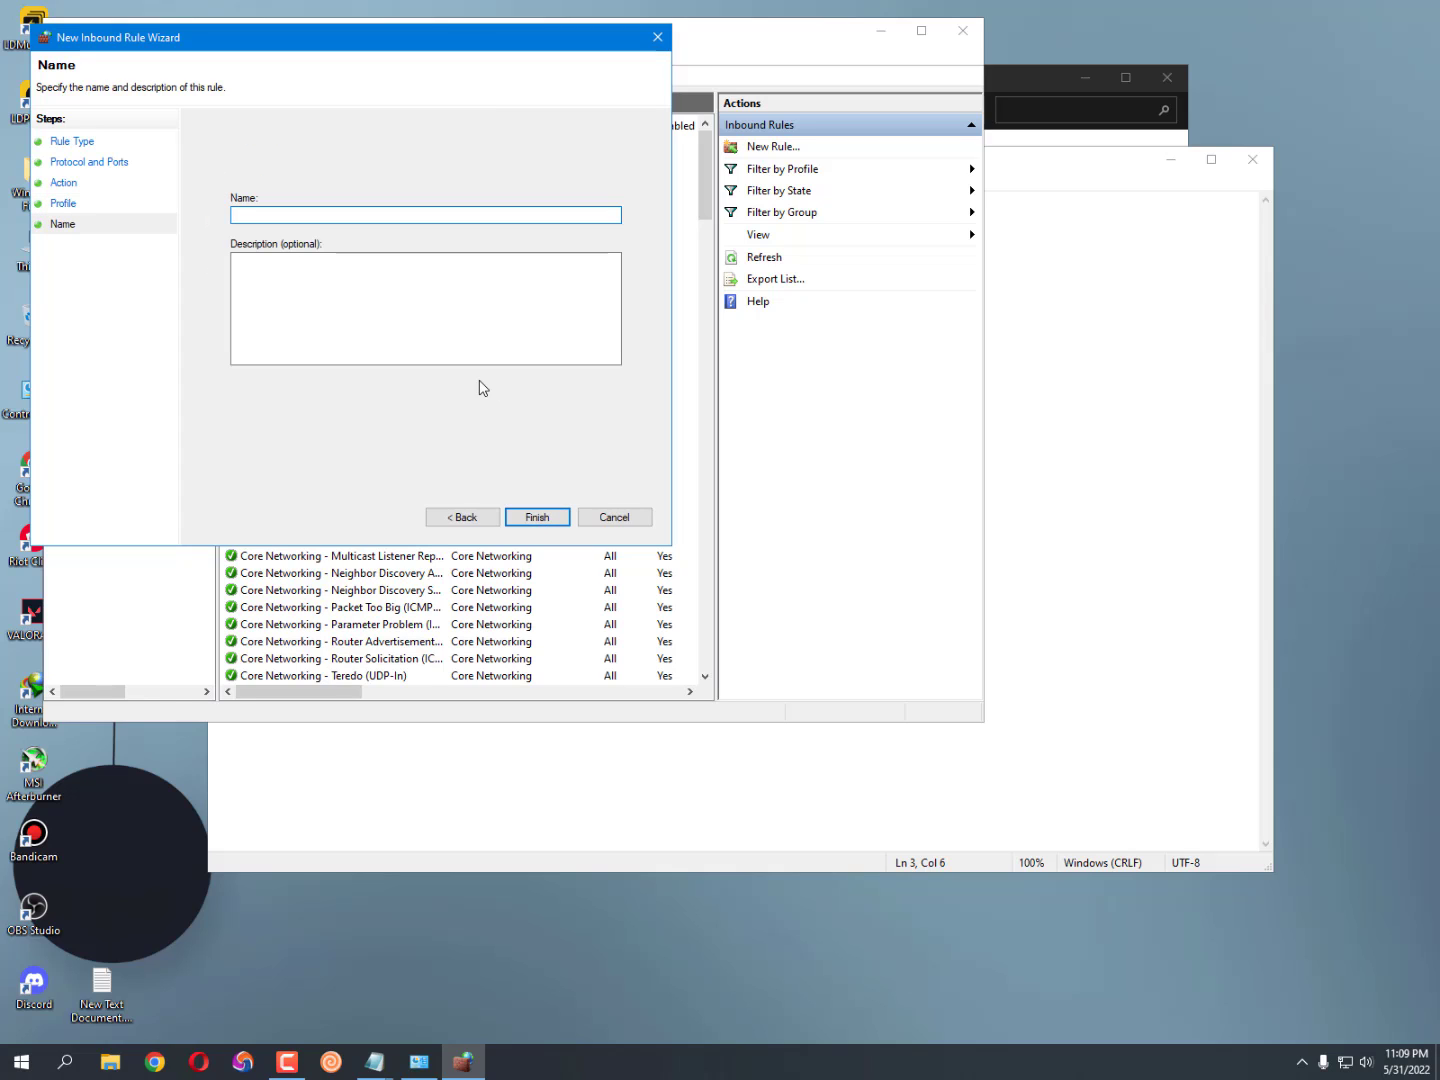
pyautogui.write('TCP for Valorant')
pyautogui.click(537, 516)
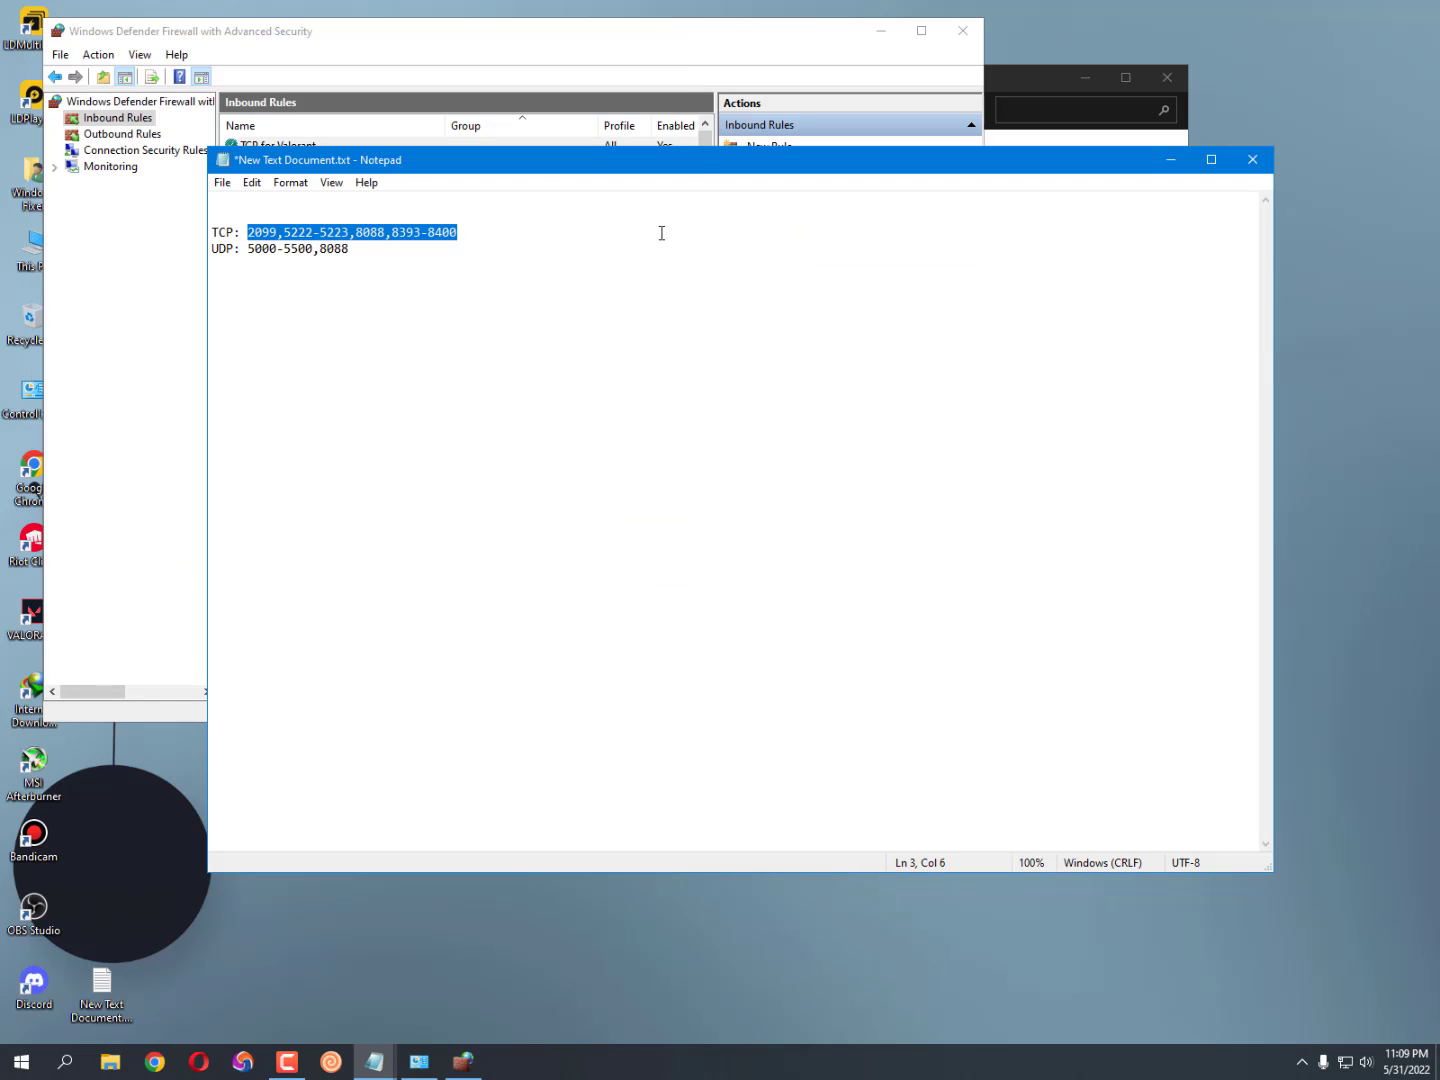
# - Return to the firewall's inbound rules and start a second new rule of the Port type
pyautogui.click(651, 52)
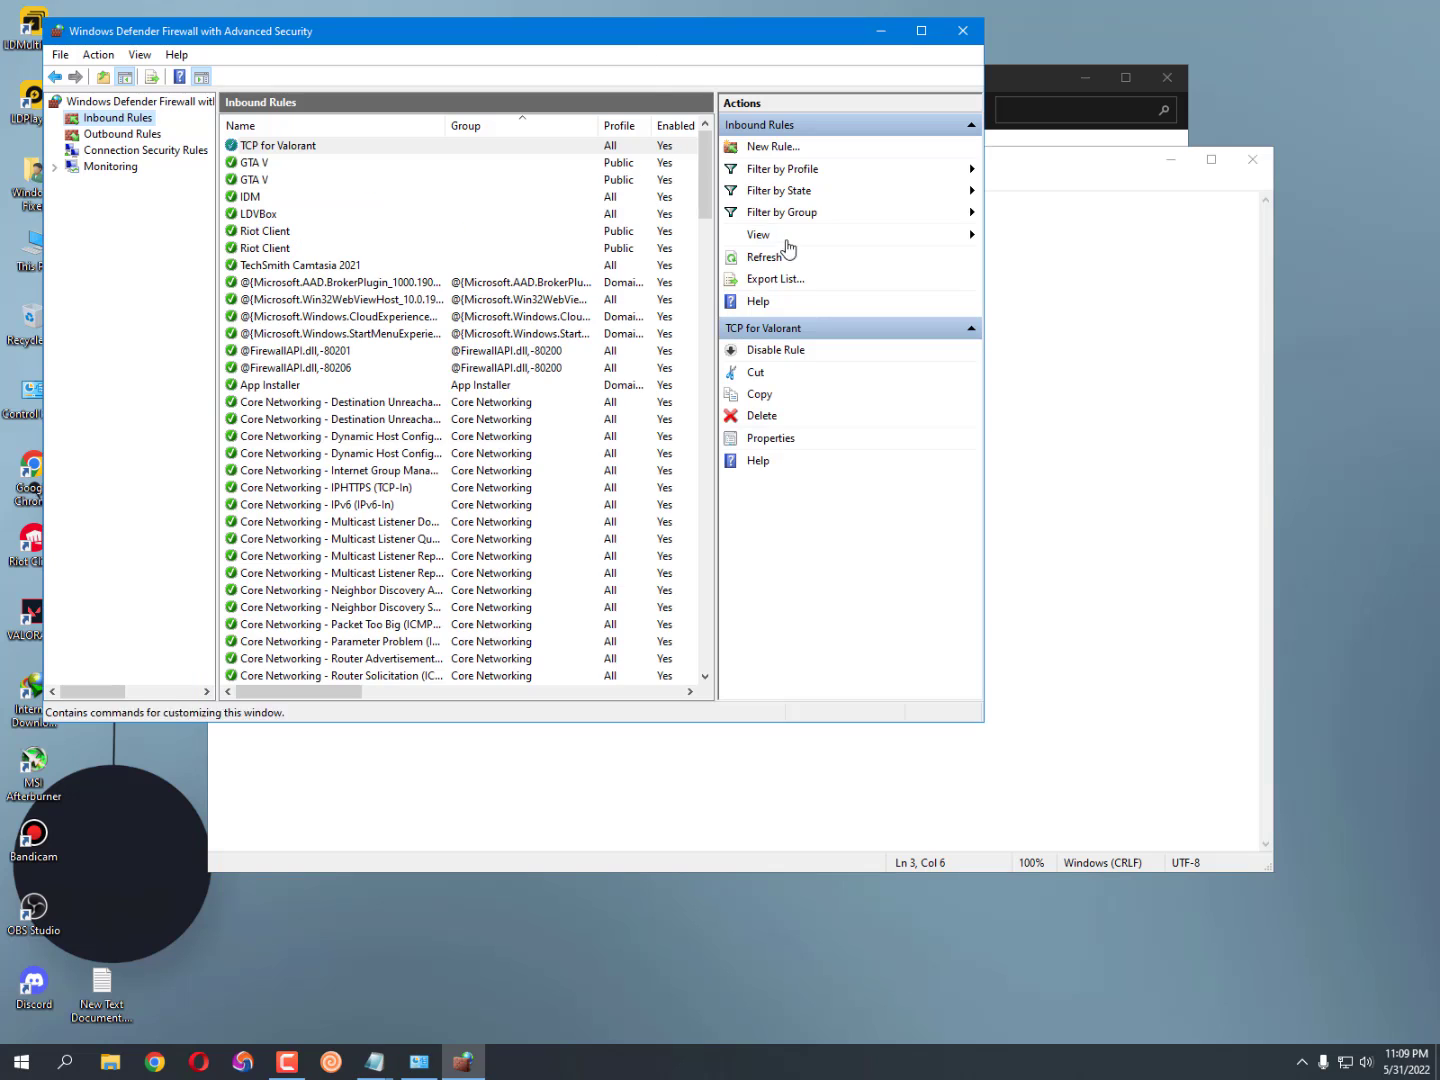
pyautogui.click(767, 151)
pyautogui.click(241, 246)
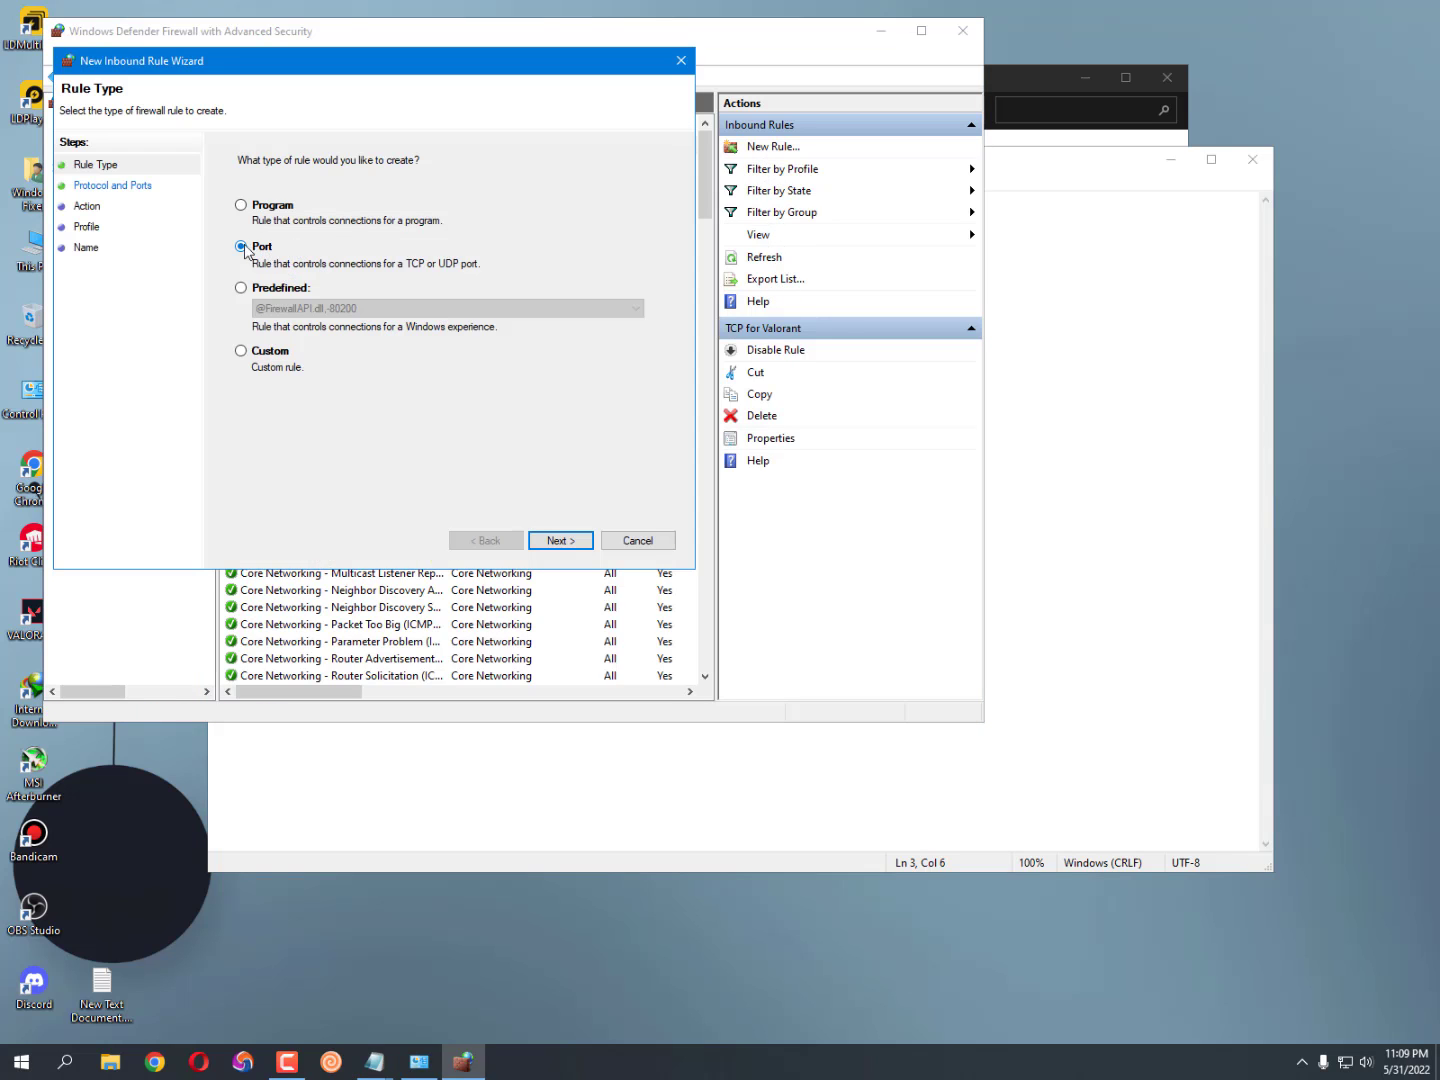
pyautogui.click(560, 540)
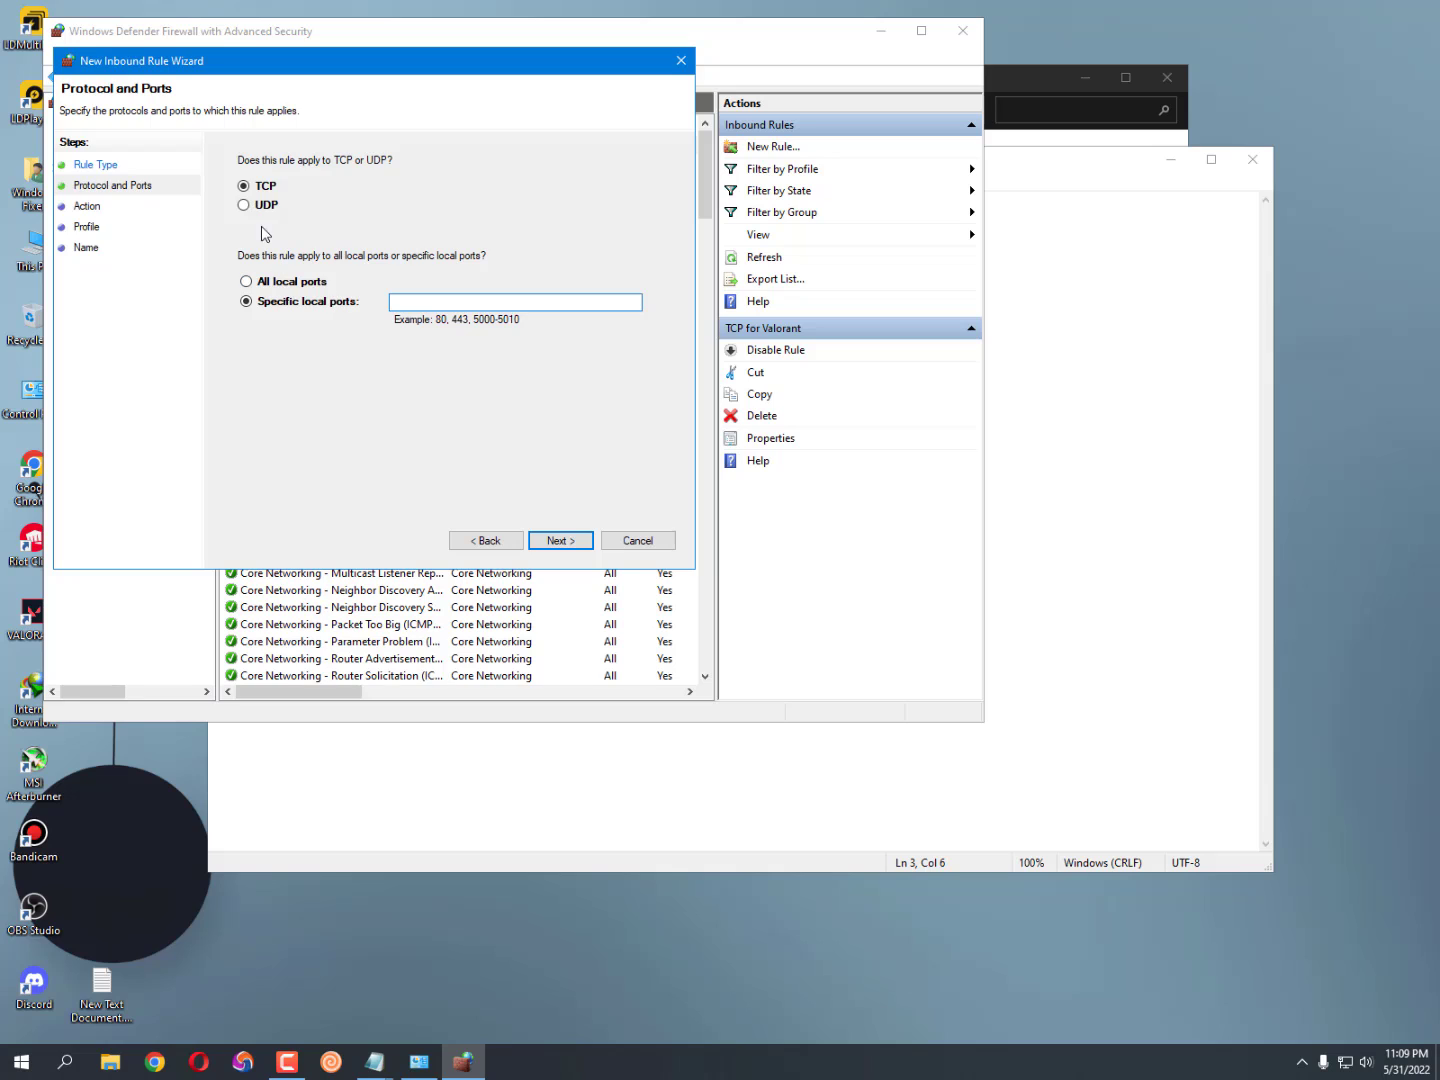
# - Set the rule's protocol to UDP and copy 5000-5500,8088 from the Notepad document into its specific local ports
pyautogui.click(244, 205)
pyautogui.click(400, 762)
pyautogui.moveTo(370, 257); pyautogui.dragTo(249, 256)
pyautogui.click(755, 48)
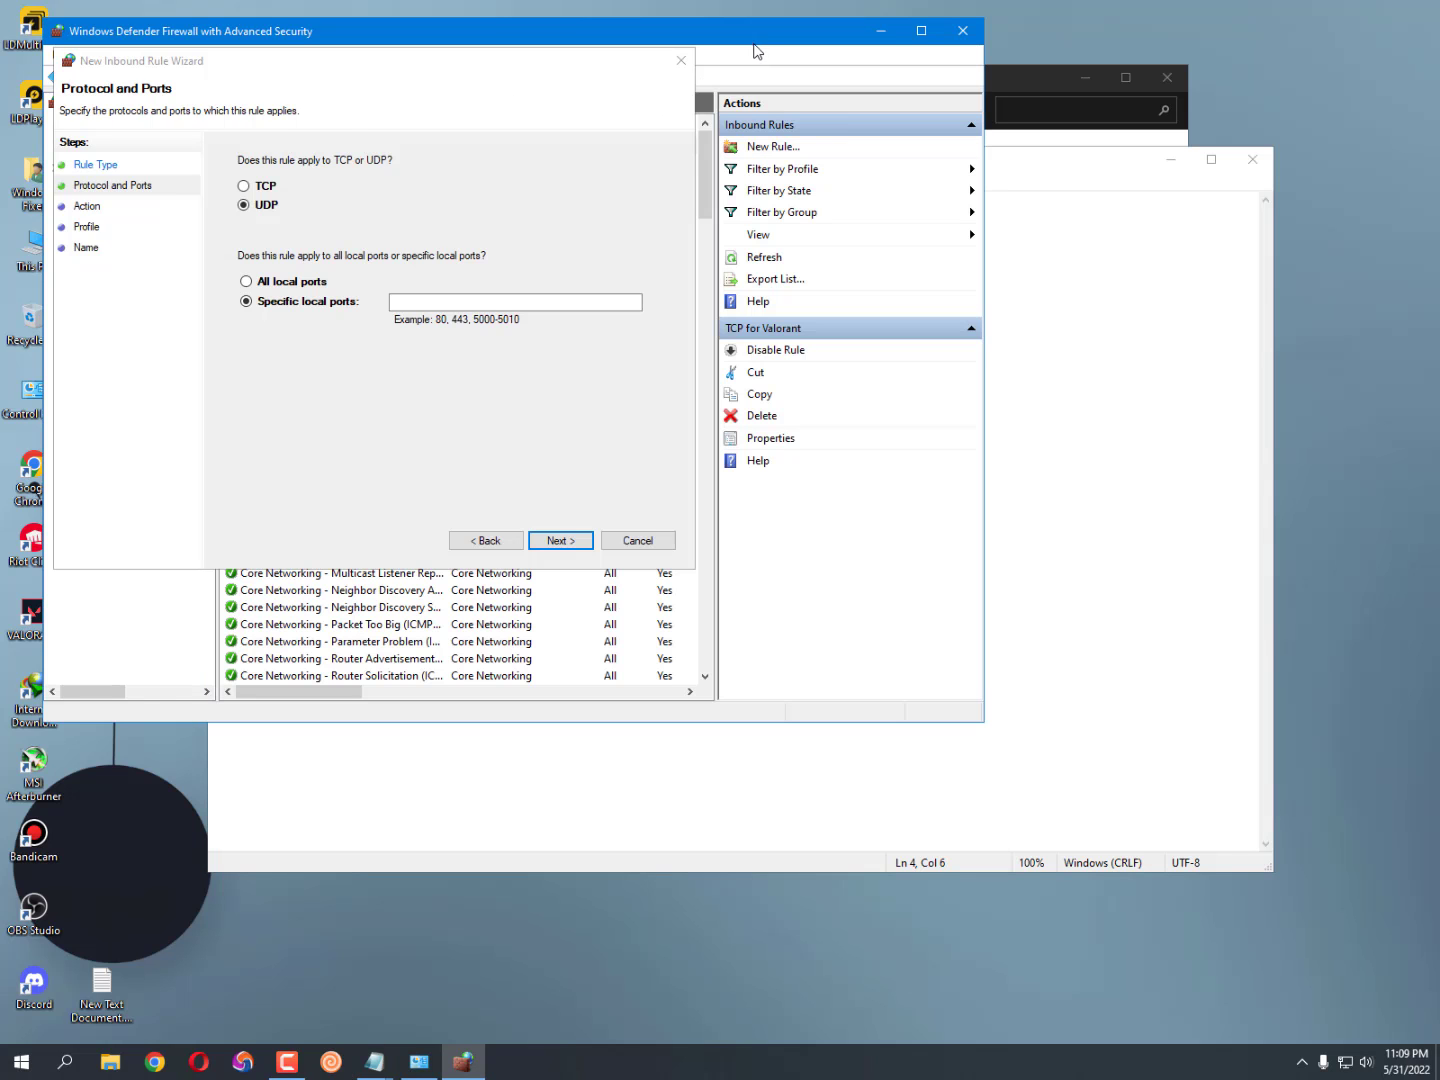
pyautogui.click(436, 299)
pyautogui.hotkey('ctrl', 'v')
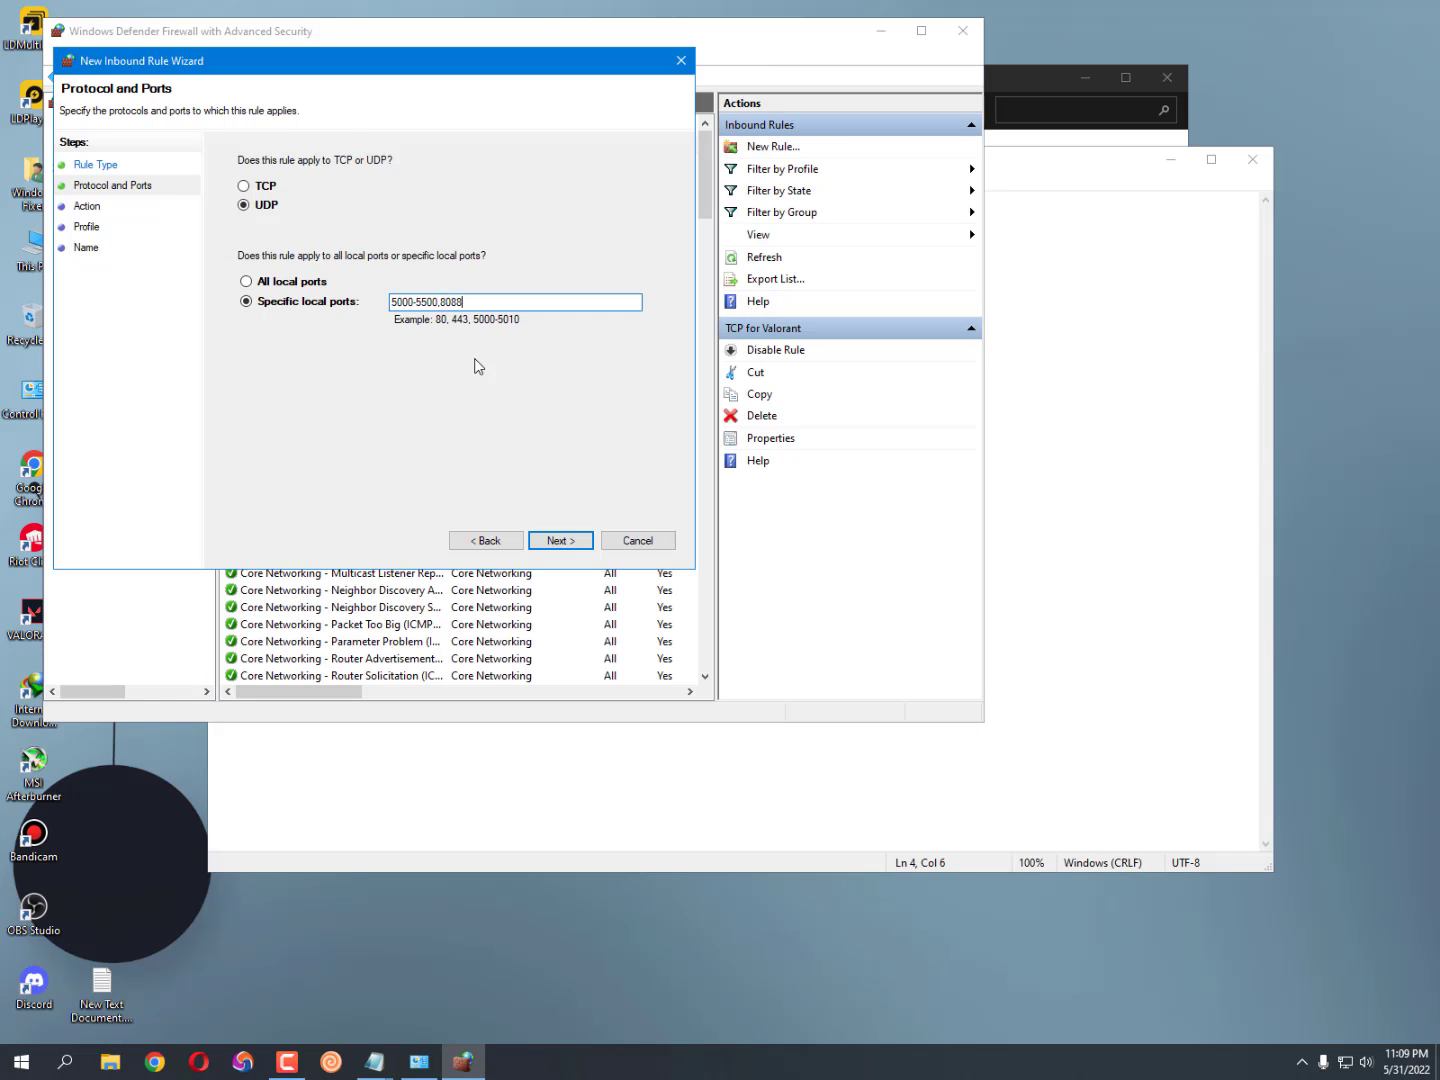
# - Allow the UDP connection on all three network profiles and finish the rule with the name "UDP port For Valorant"
pyautogui.click(556, 539)
pyautogui.click(557, 541)
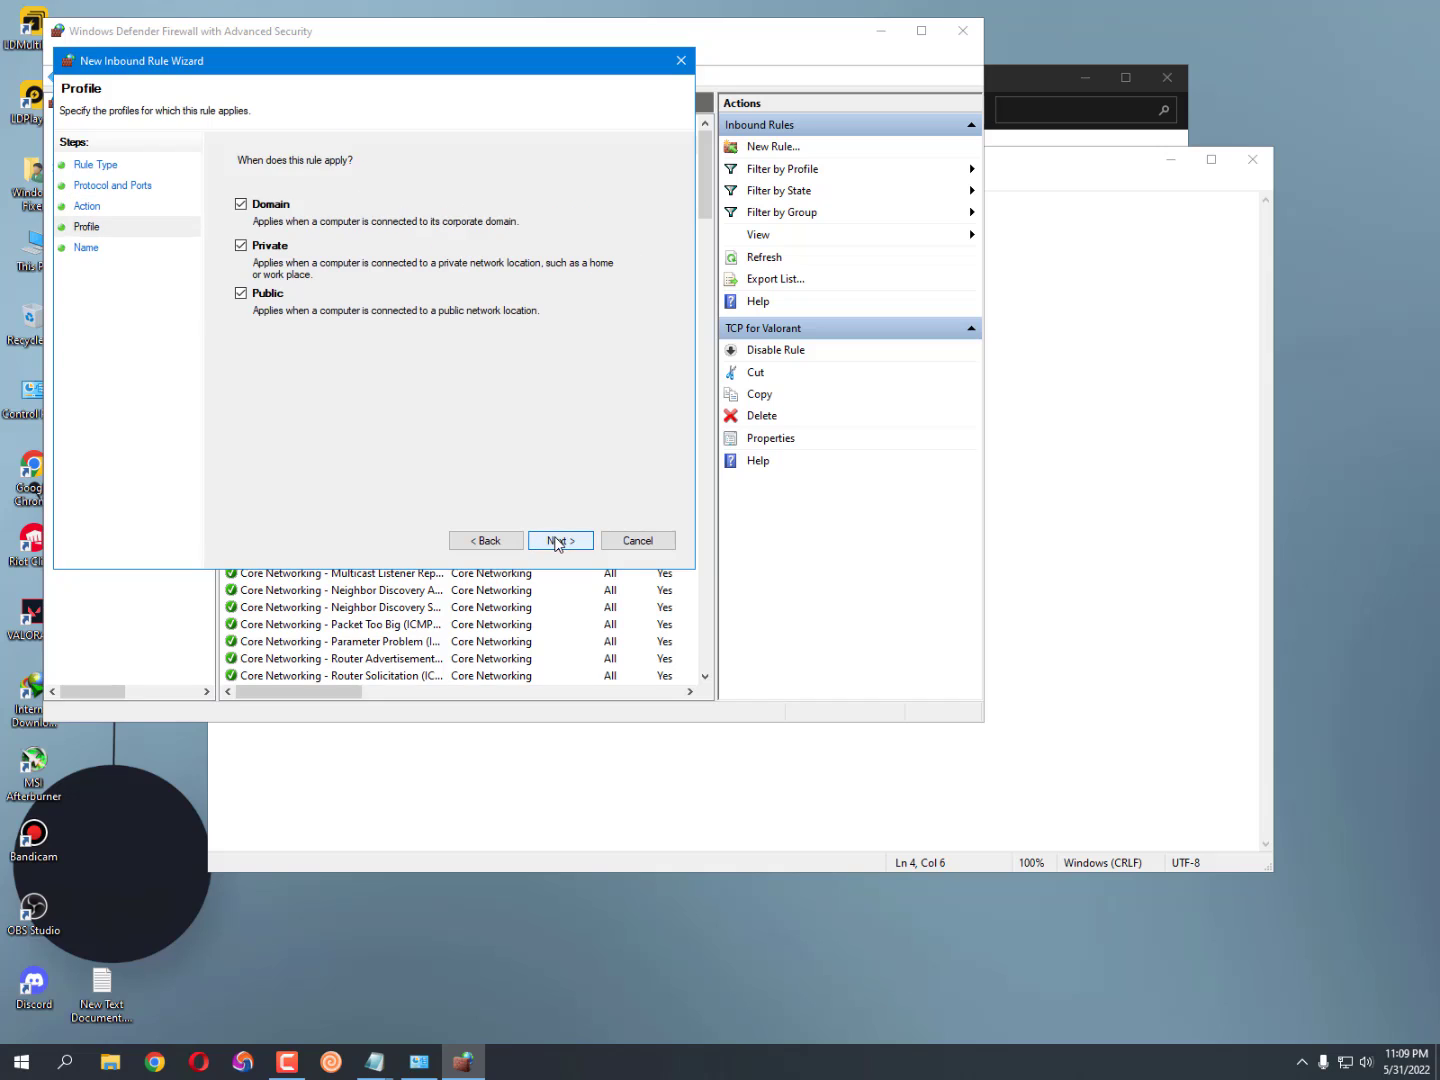
pyautogui.click(574, 542)
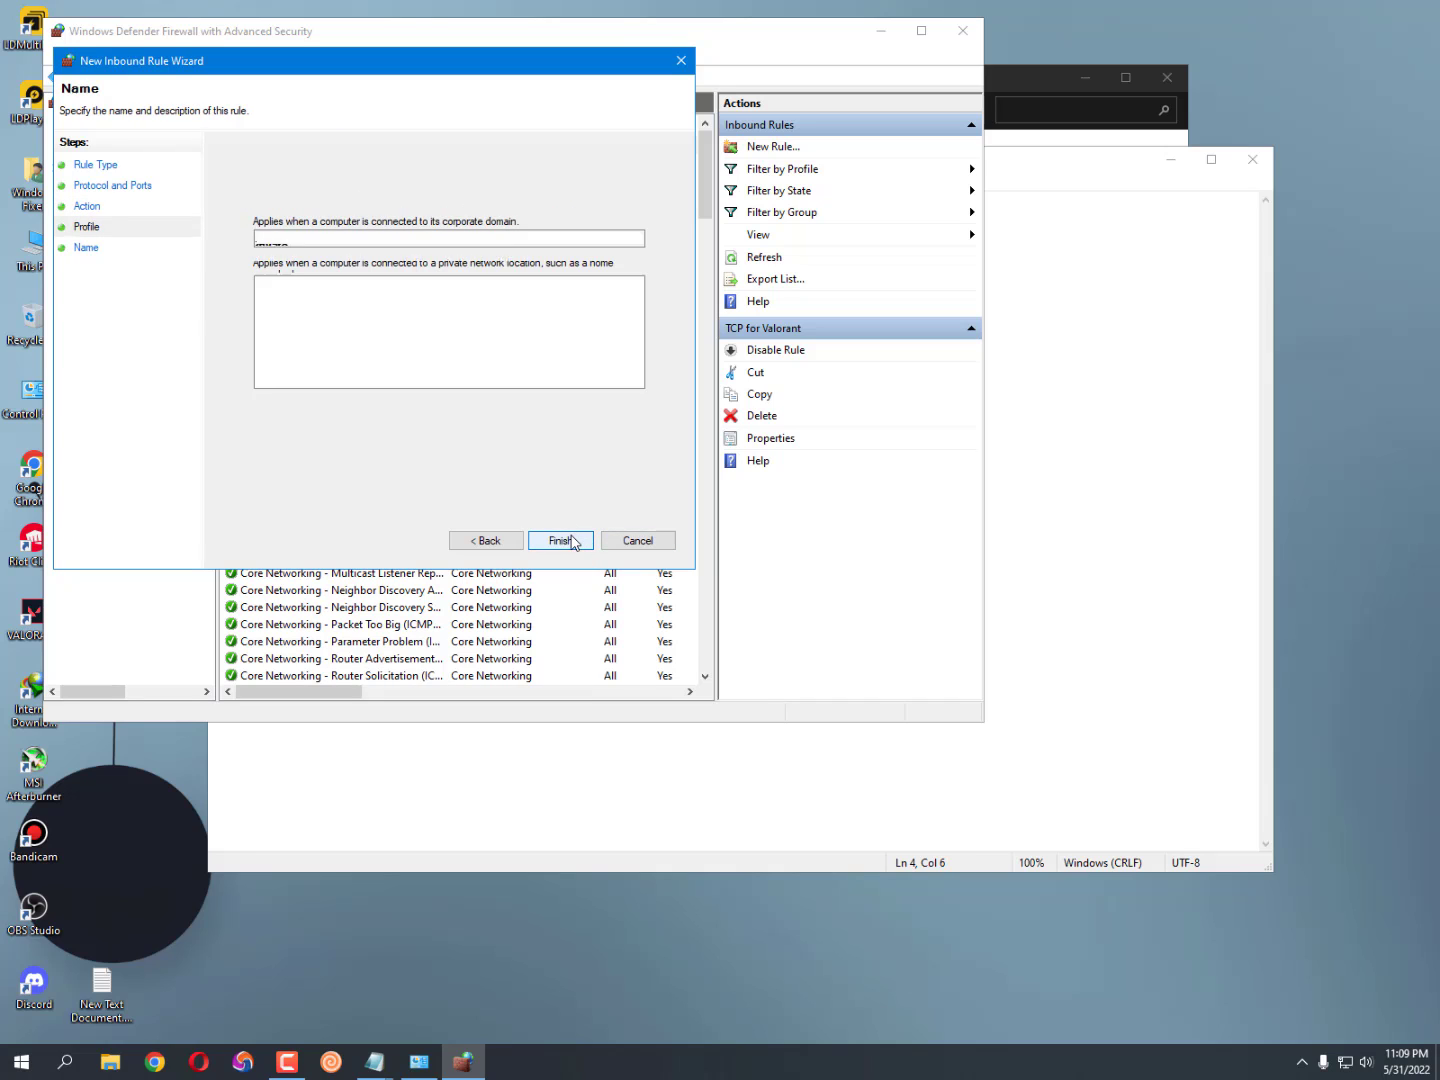
pyautogui.write('UDP ')
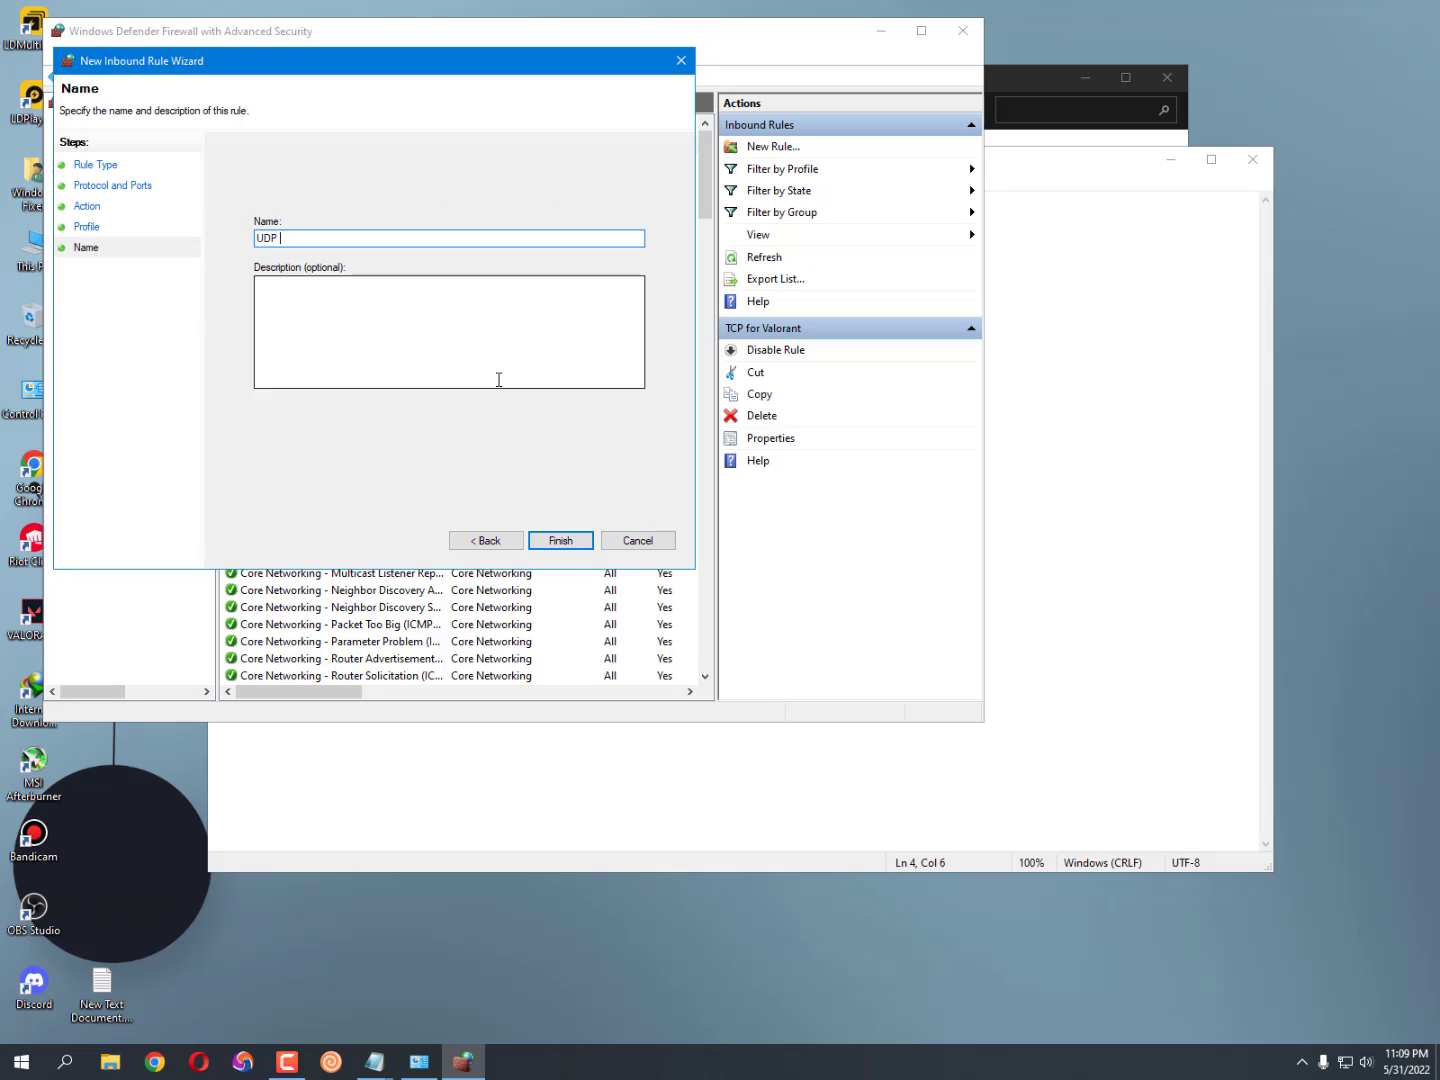
pyautogui.write('port For Valorant')
pyautogui.press('Return')
pyautogui.click(291, 148)
pyautogui.click(292, 160)
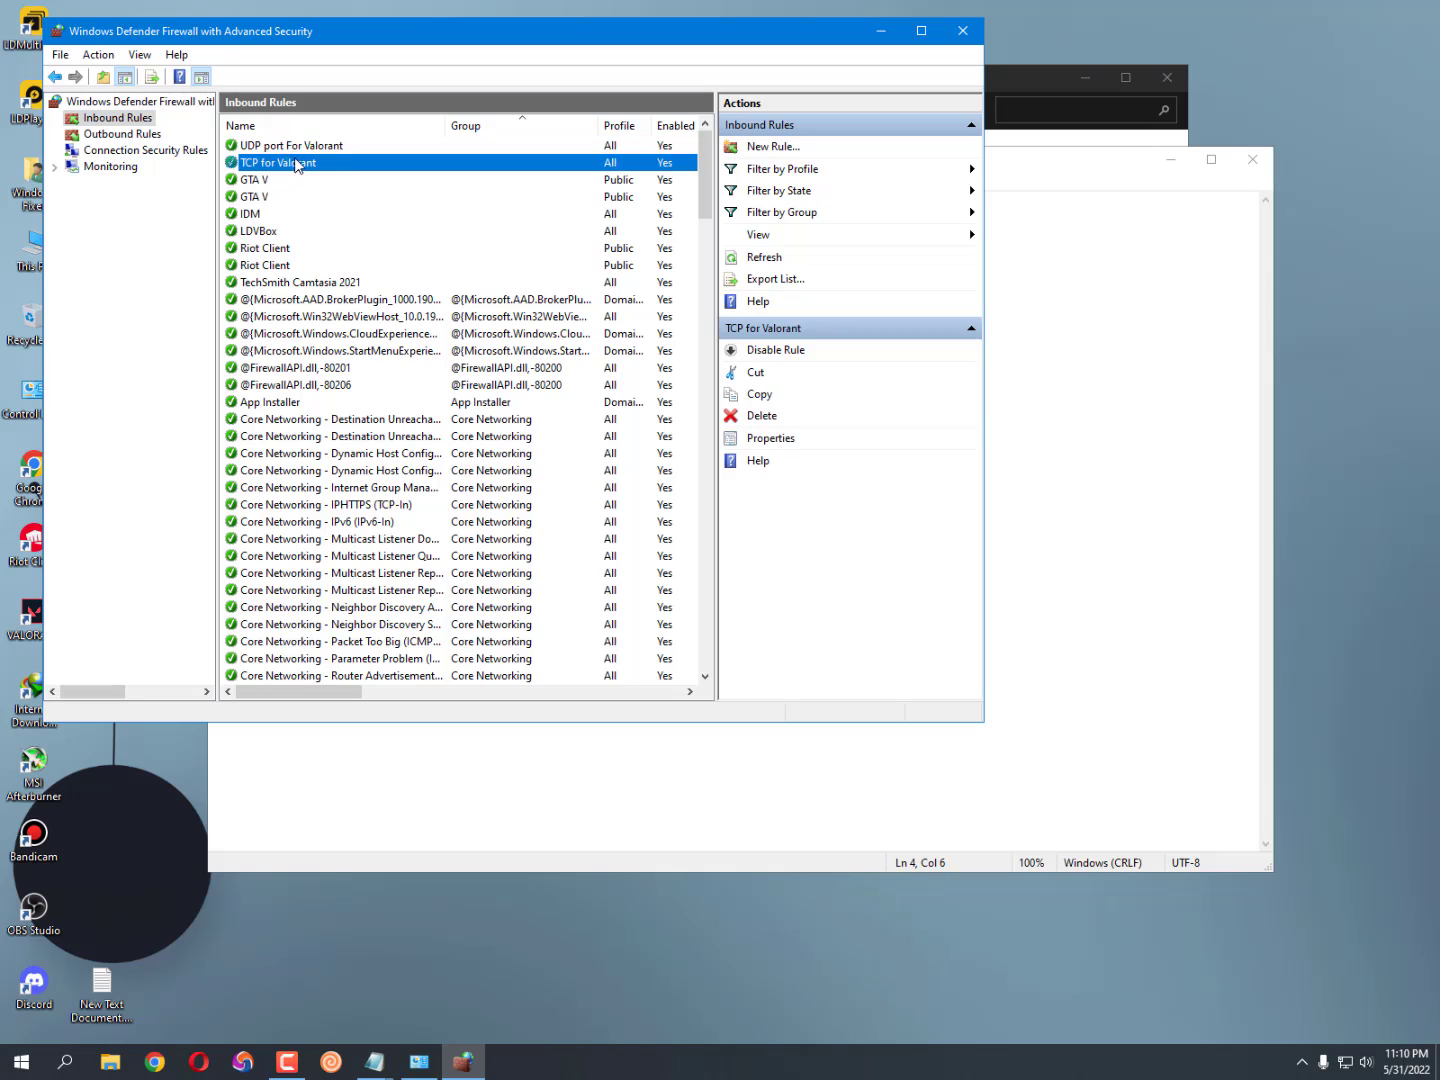
pyautogui.click(296, 148)
pyautogui.click(331, 164)
# - Close both firewall windows and the Notepad port list, discarding the unsaved text changes
pyautogui.click(958, 36)
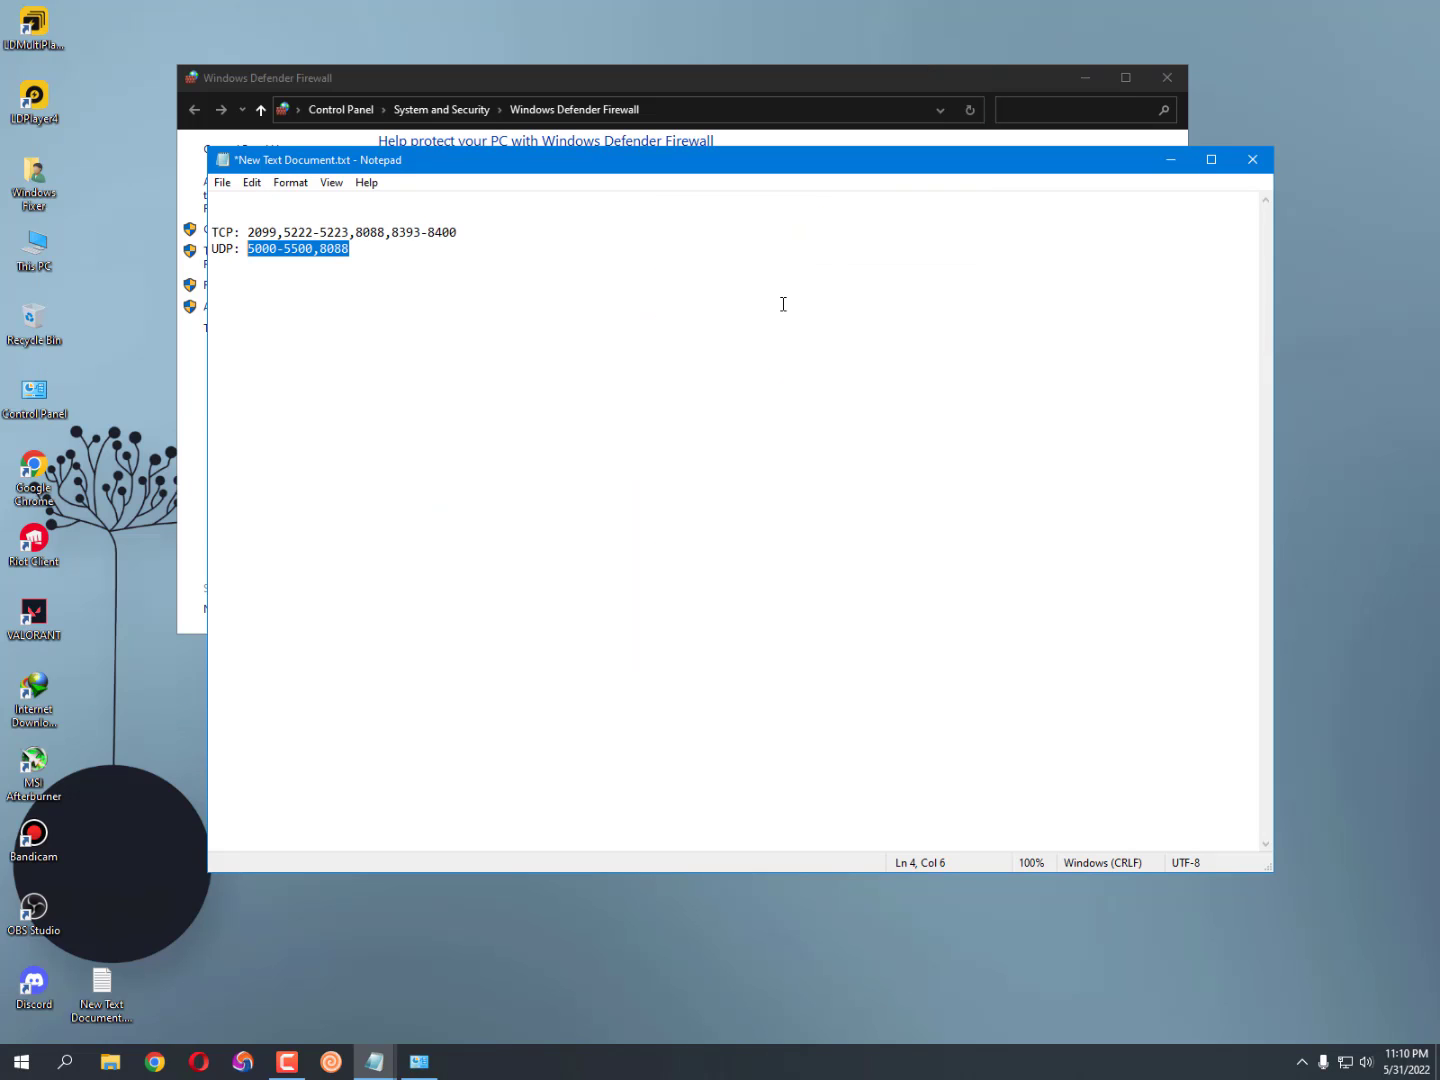
pyautogui.click(1252, 159)
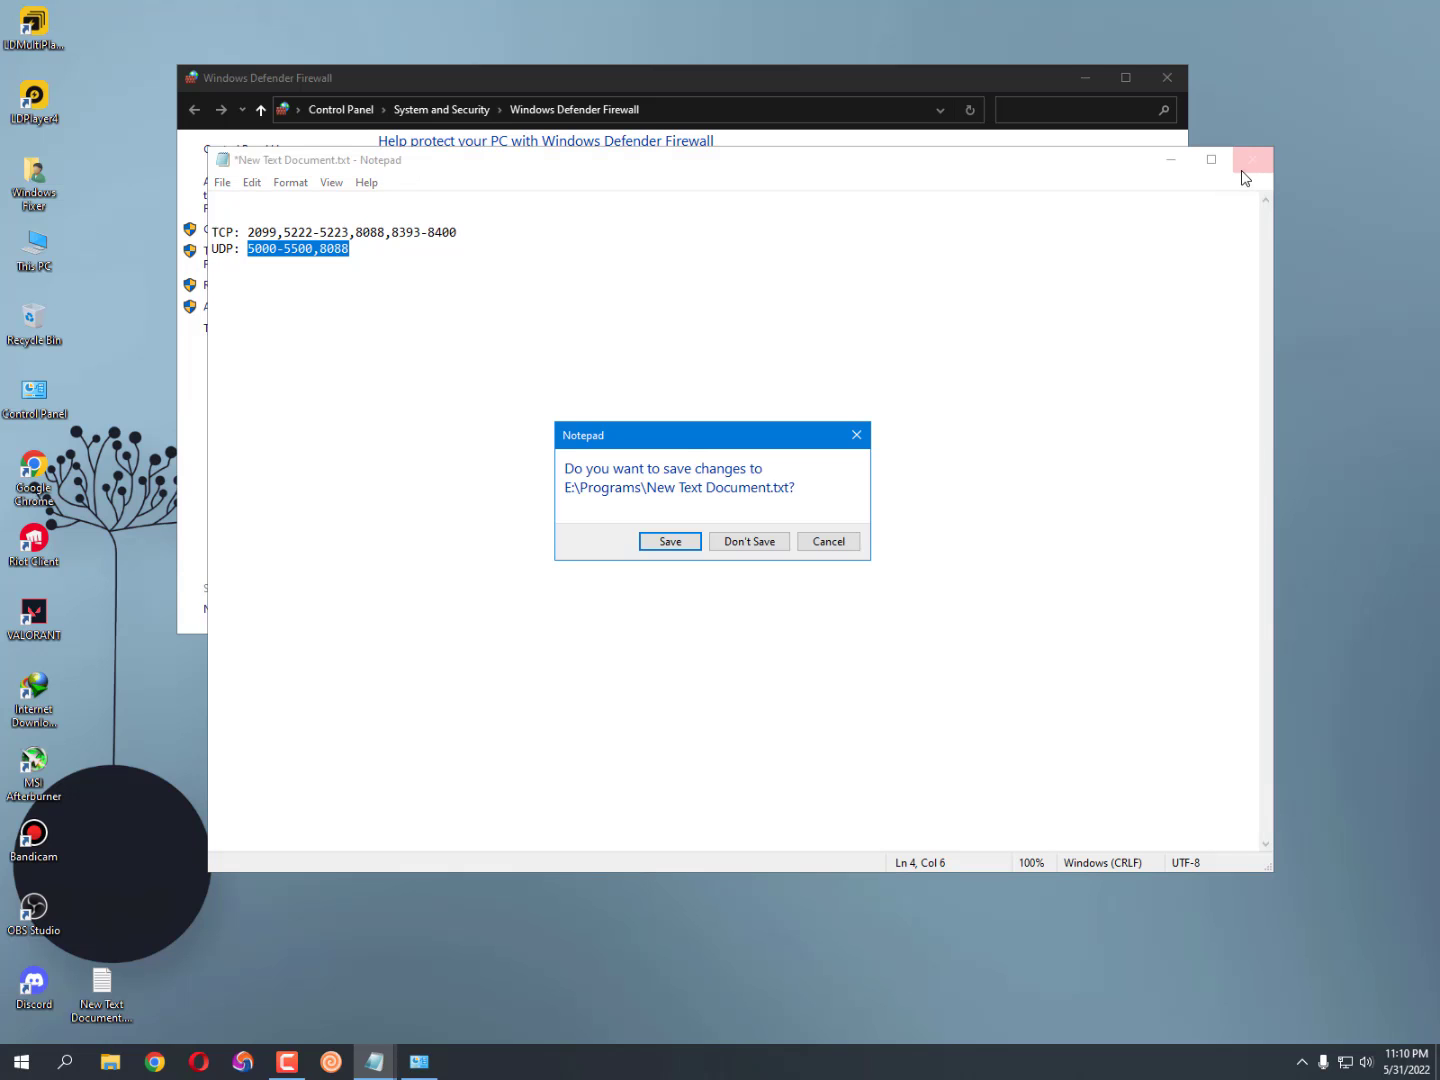
pyautogui.click(749, 541)
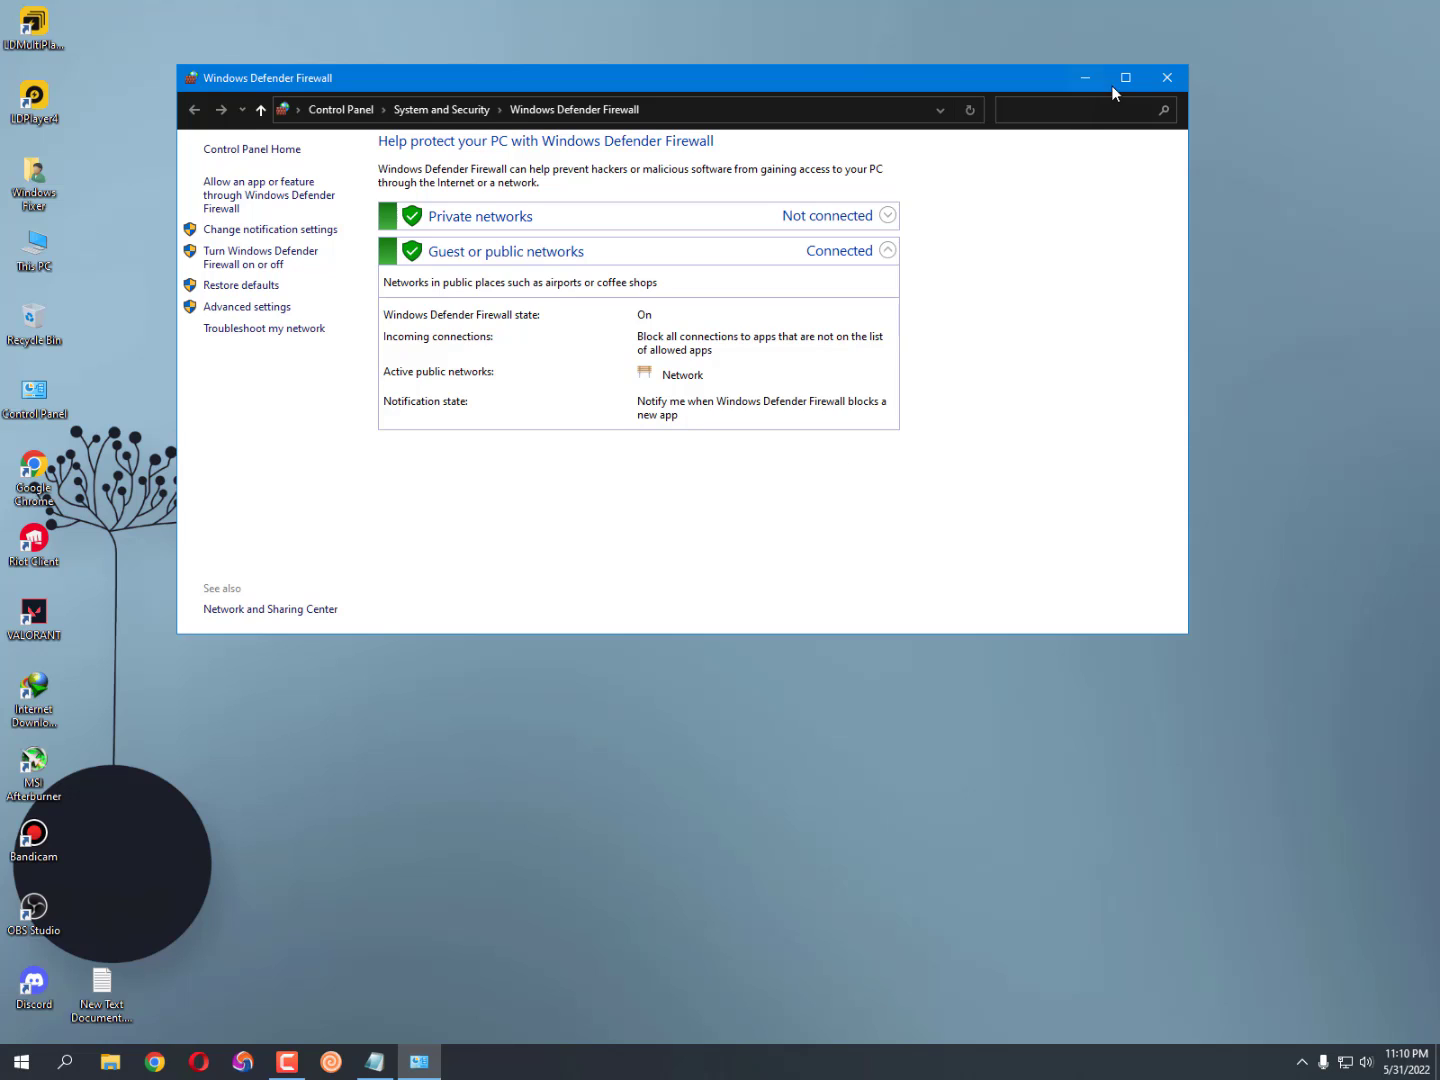
pyautogui.click(1162, 80)
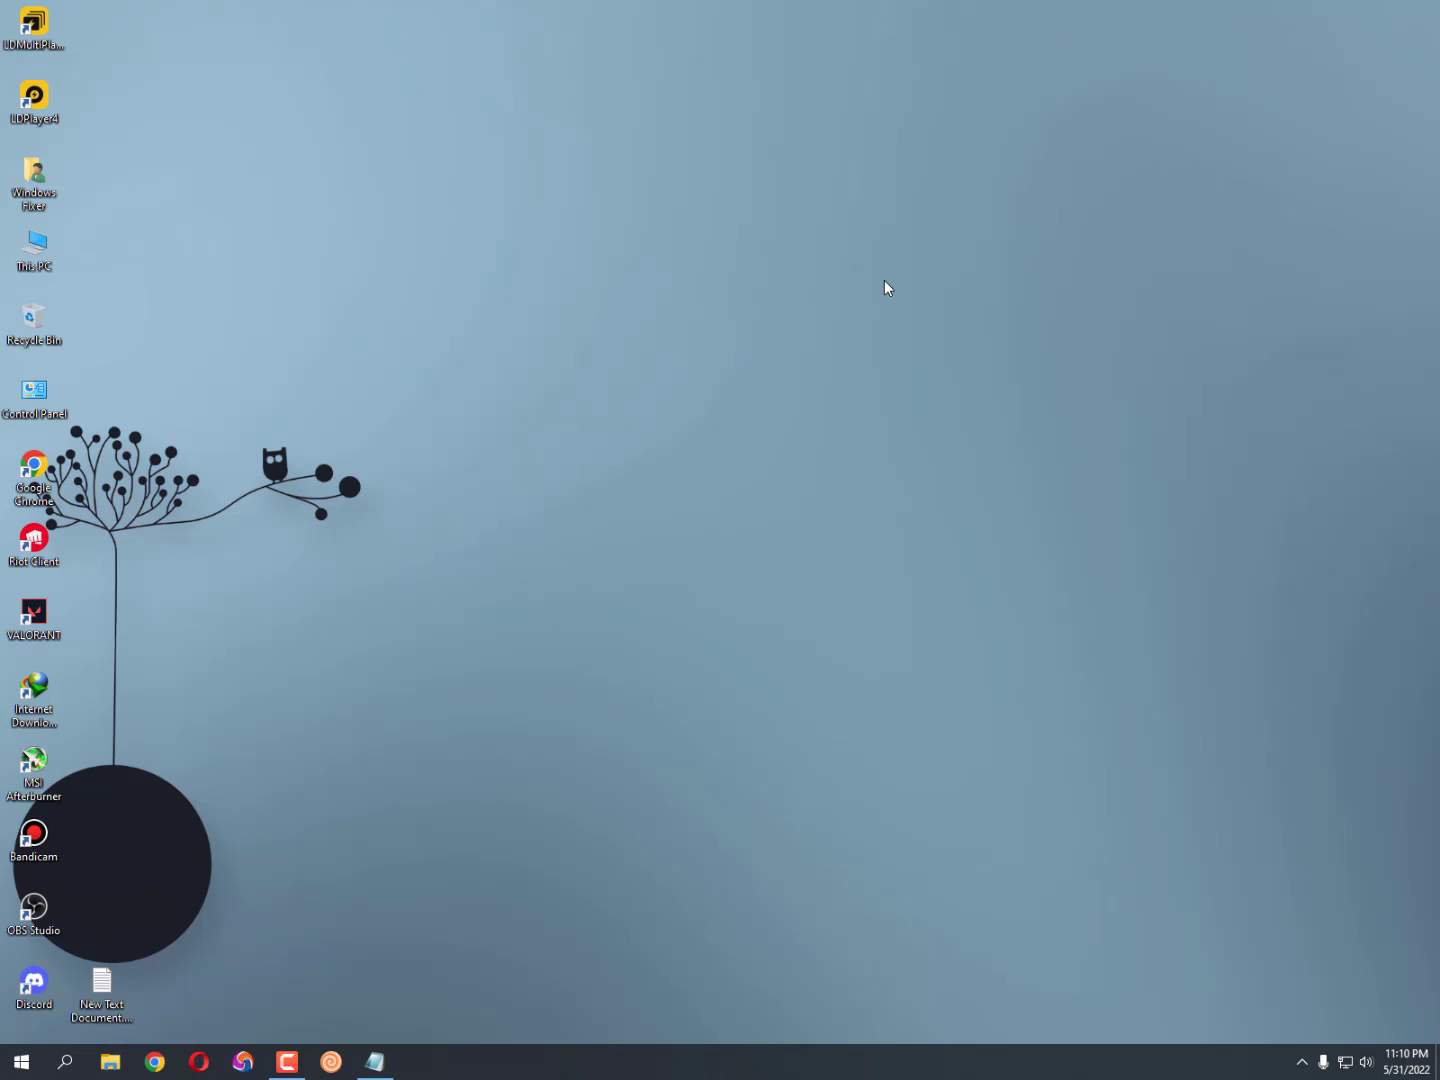